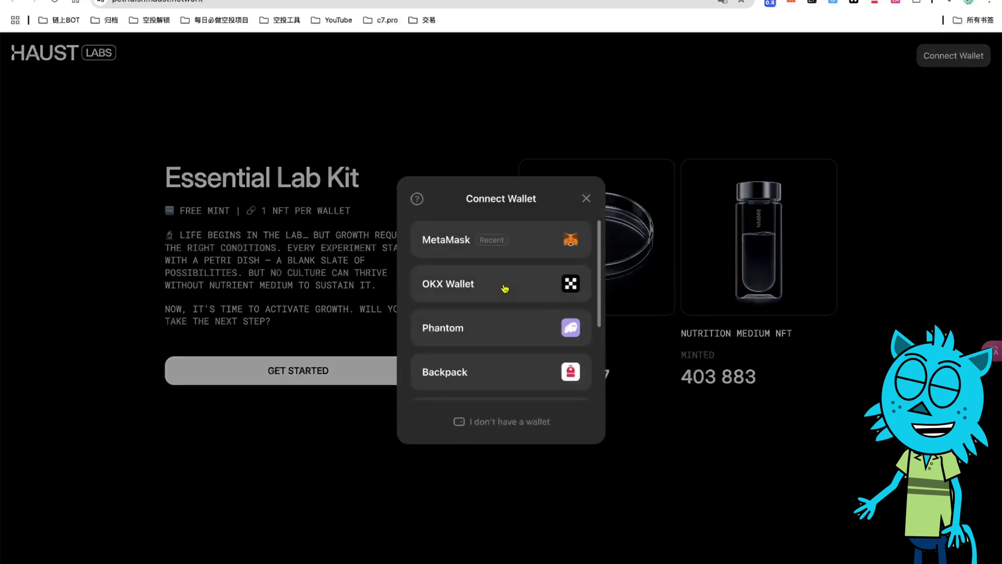
Connect the MetaMask wallet to the Haust Labs site and approve the connection request.
{"action": "left_click", "coordinate": [467, 241]}
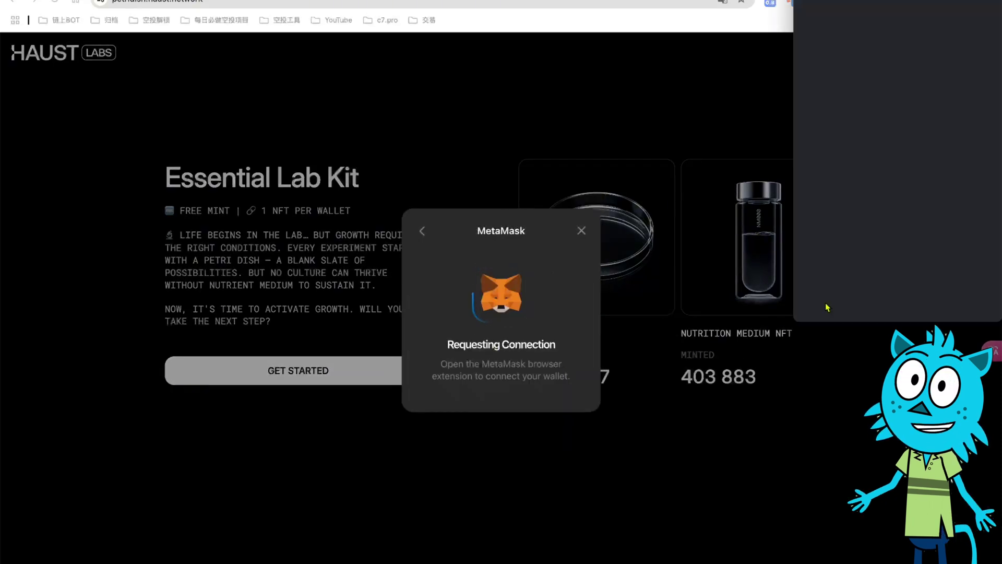
{"action": "left_click", "coordinate": [948, 299]}
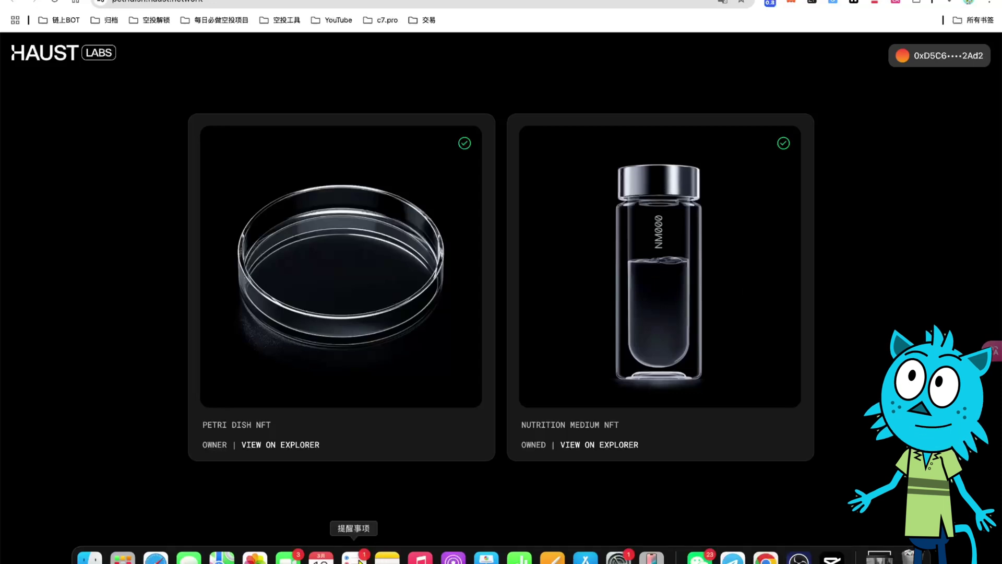
Switch to the Notes guide, go through the gas and NFT minting instructions, and open the step-four DEX link dex.testnet.haust.app.
{"action": "left_click", "coordinate": [389, 554]}
{"action": "scroll", "coordinate": [233, 189], "scroll_direction": "down", "scroll_amount": 10}
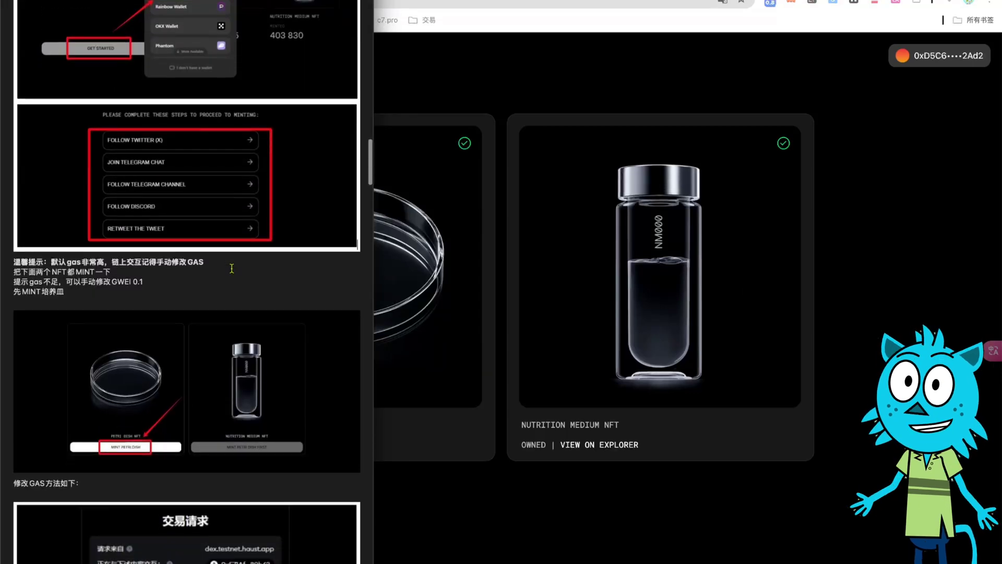
{"action": "scroll", "coordinate": [234, 272], "scroll_direction": "down", "scroll_amount": 5}
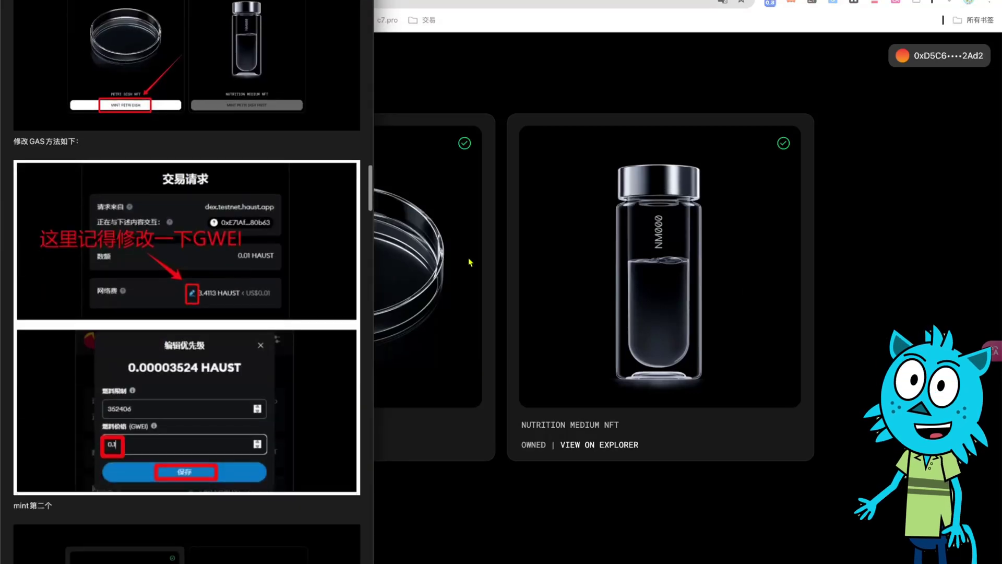
{"action": "scroll", "coordinate": [201, 241], "scroll_direction": "down", "scroll_amount": 15}
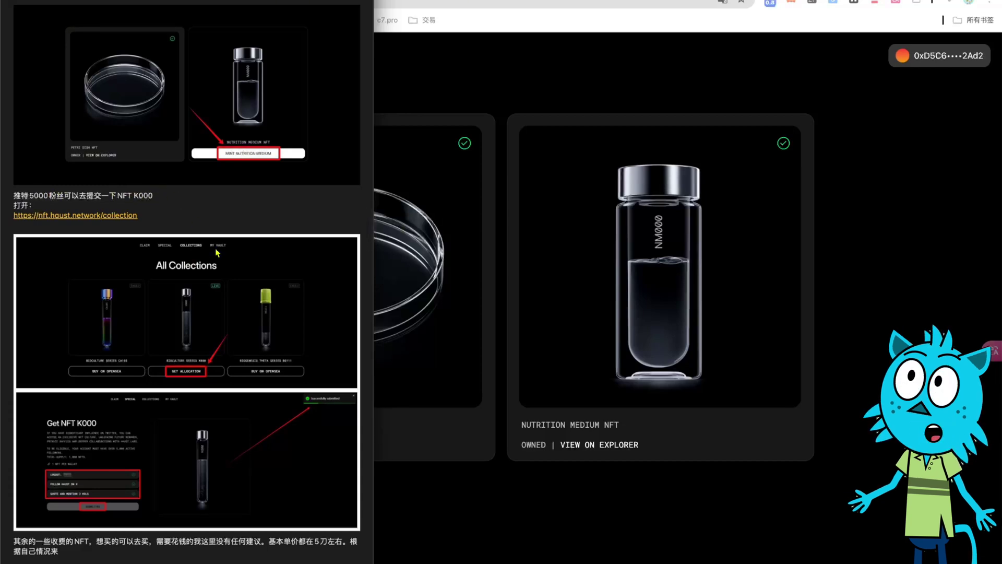
{"action": "scroll", "coordinate": [195, 224], "scroll_direction": "down", "scroll_amount": 5}
{"action": "scroll", "coordinate": [182, 277], "scroll_direction": "down", "scroll_amount": 8}
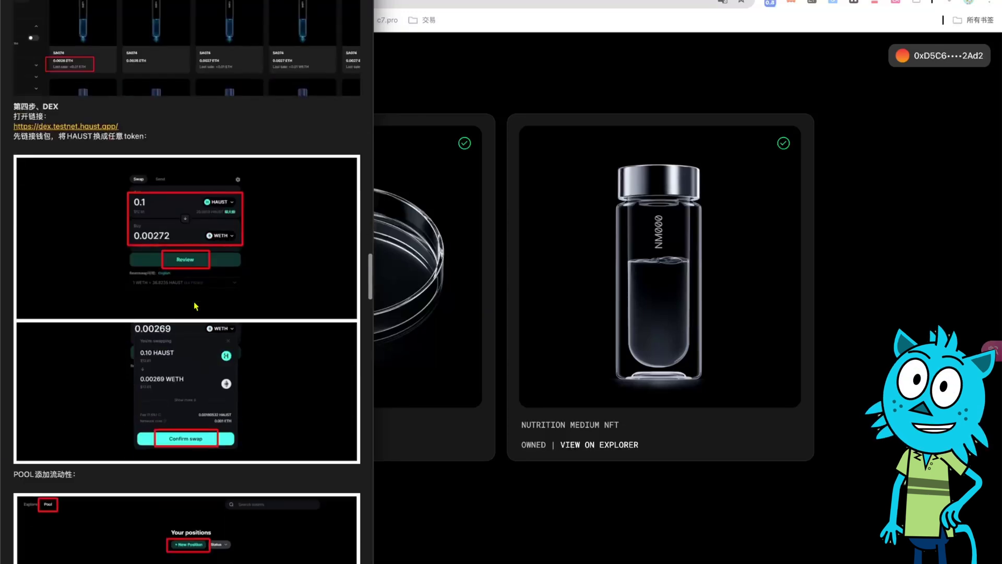
{"action": "scroll", "coordinate": [192, 293], "scroll_direction": "up", "scroll_amount": 3}
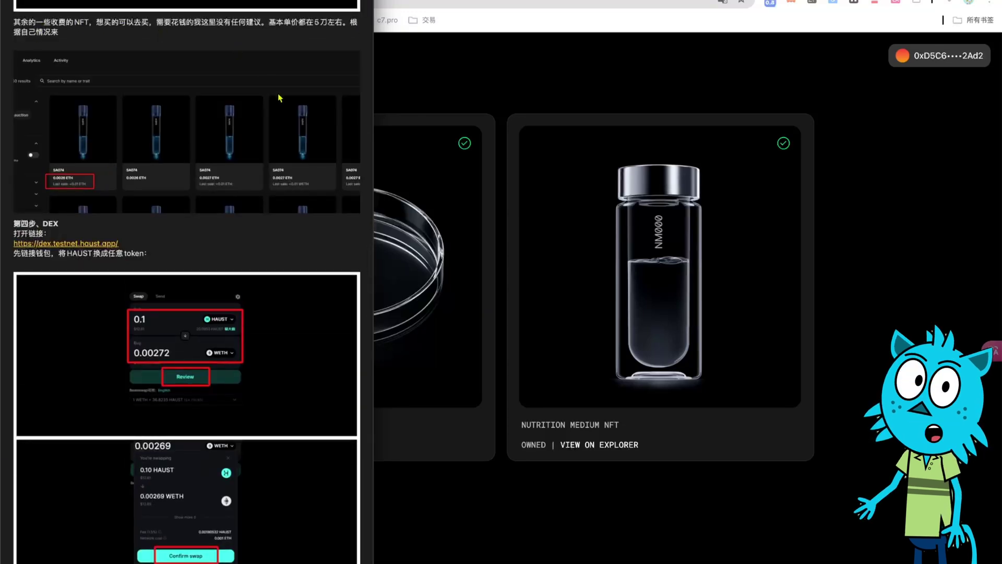
{"action": "scroll", "coordinate": [266, 126], "scroll_direction": "down", "scroll_amount": 2}
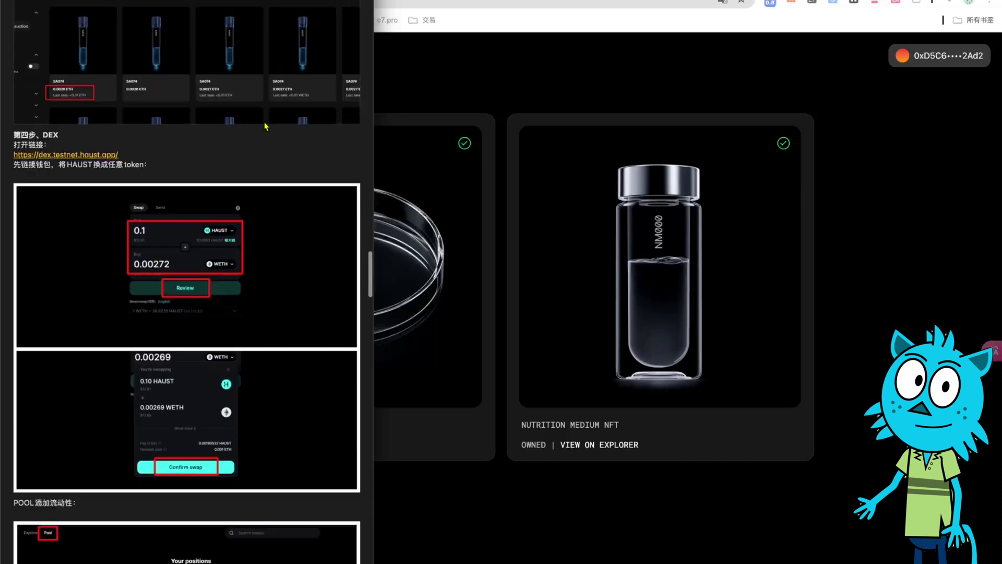
{"action": "left_click", "coordinate": [66, 156]}
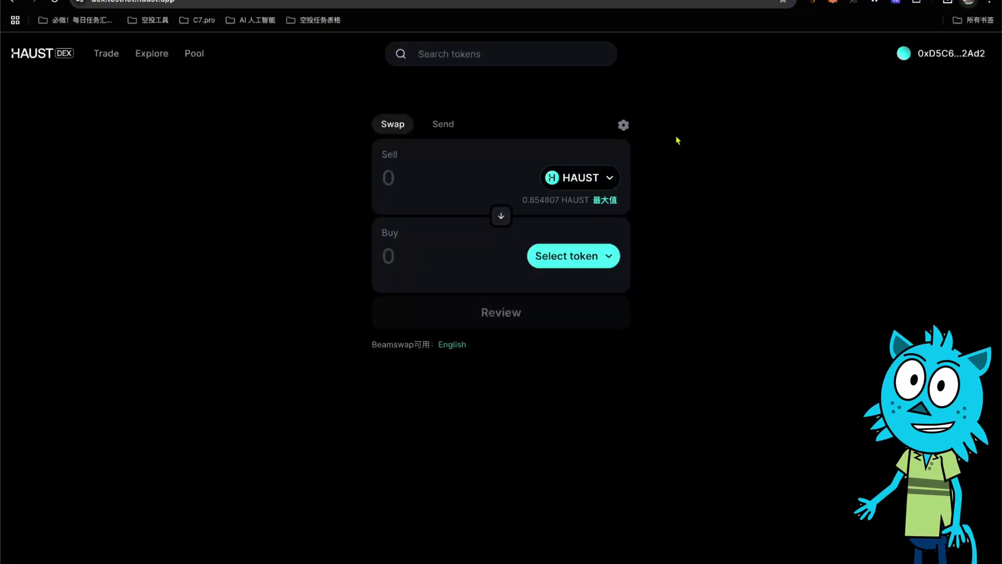
Request a swap of 0.001 HAUST for WHAUST, check the network fee, and reject the transaction in the wallet.
{"action": "left_click", "coordinate": [441, 185]}
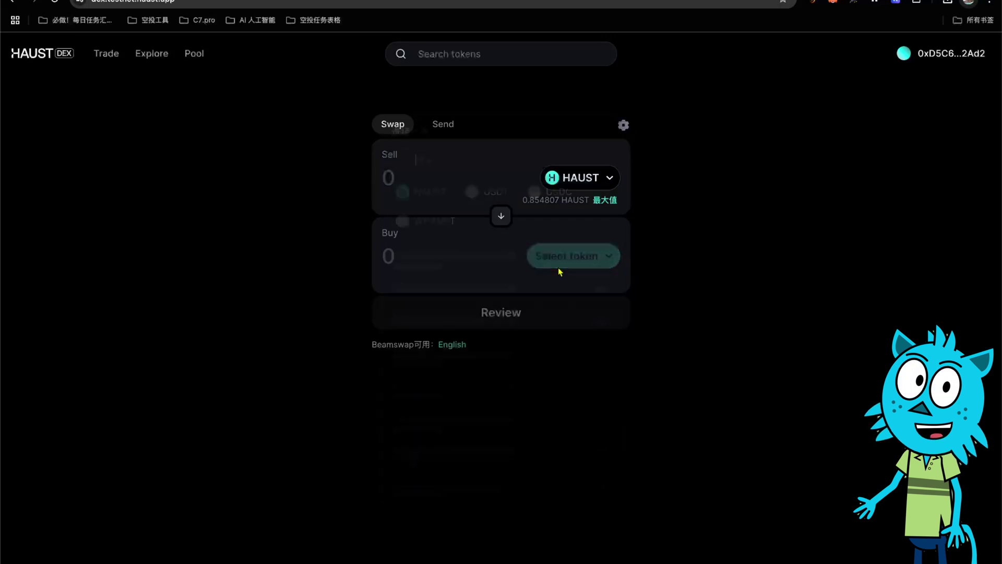
{"action": "left_click", "coordinate": [559, 271]}
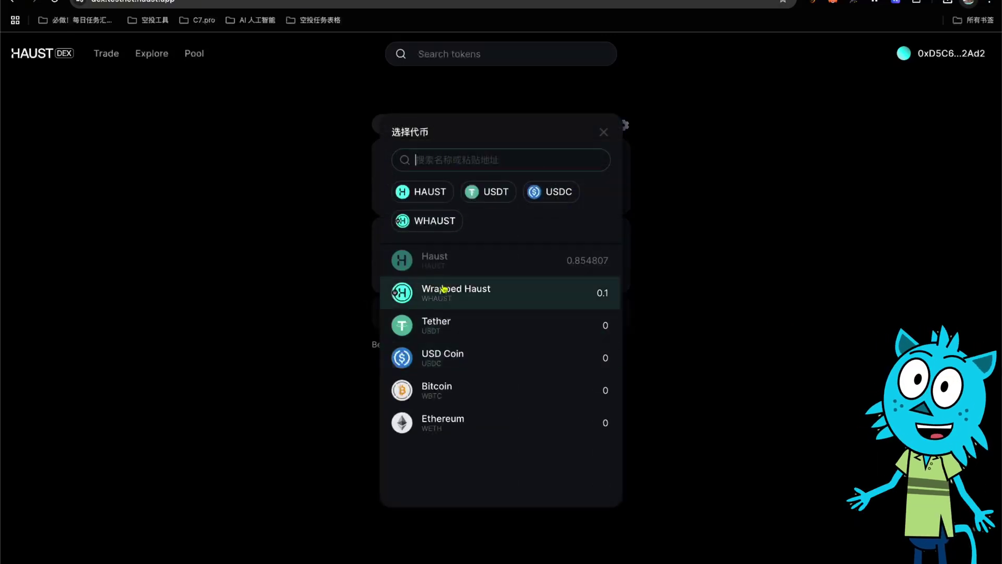
{"action": "left_click", "coordinate": [470, 293]}
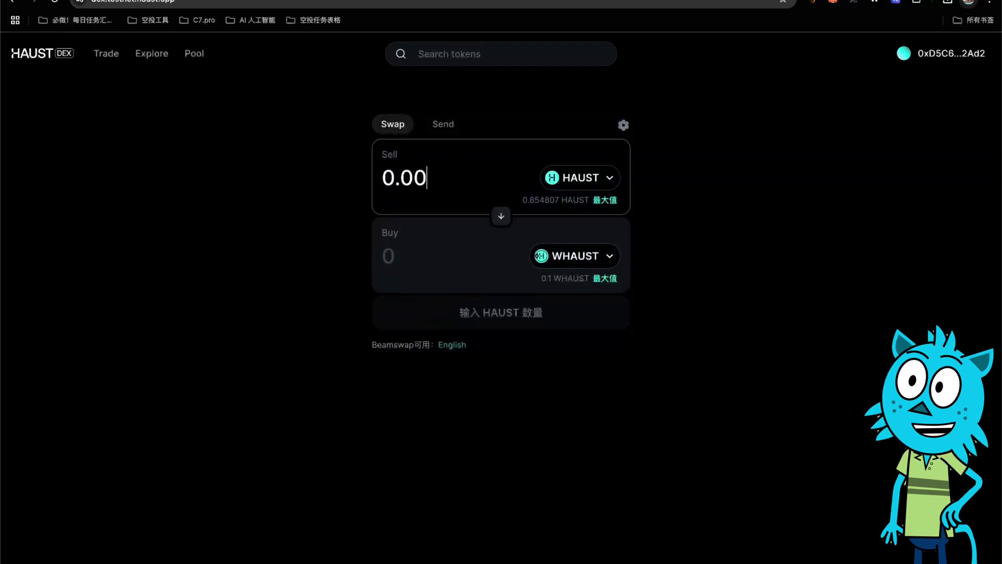
{"action": "type", "text": "1"}
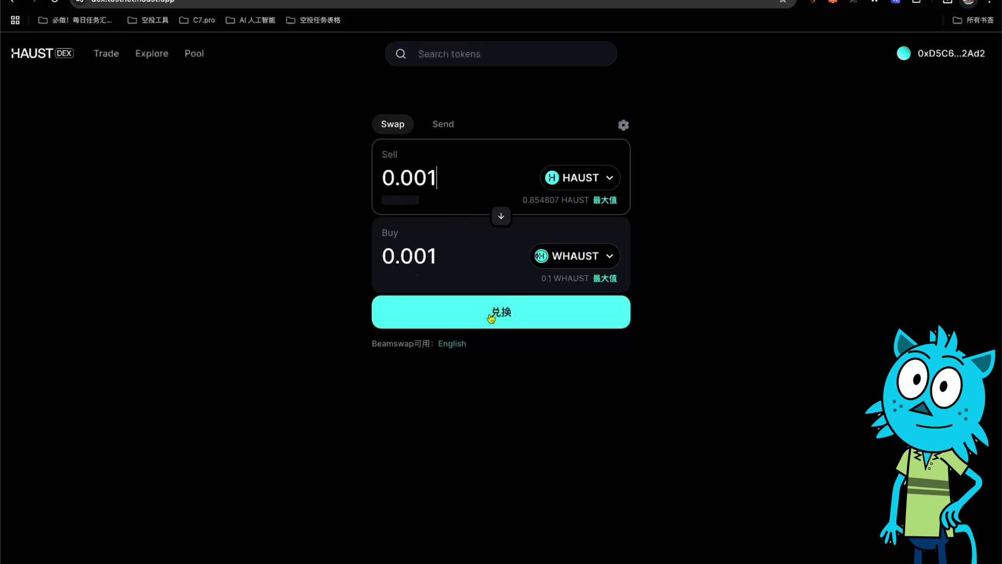
{"action": "left_click", "coordinate": [491, 319]}
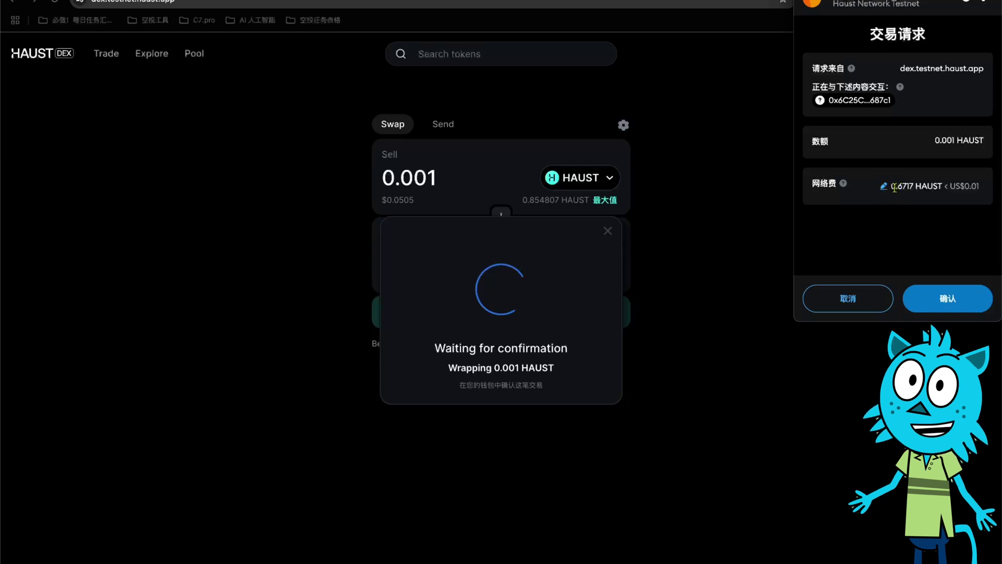
{"action": "left_click_drag", "start_coordinate": [892, 186], "coordinate": [920, 185]}
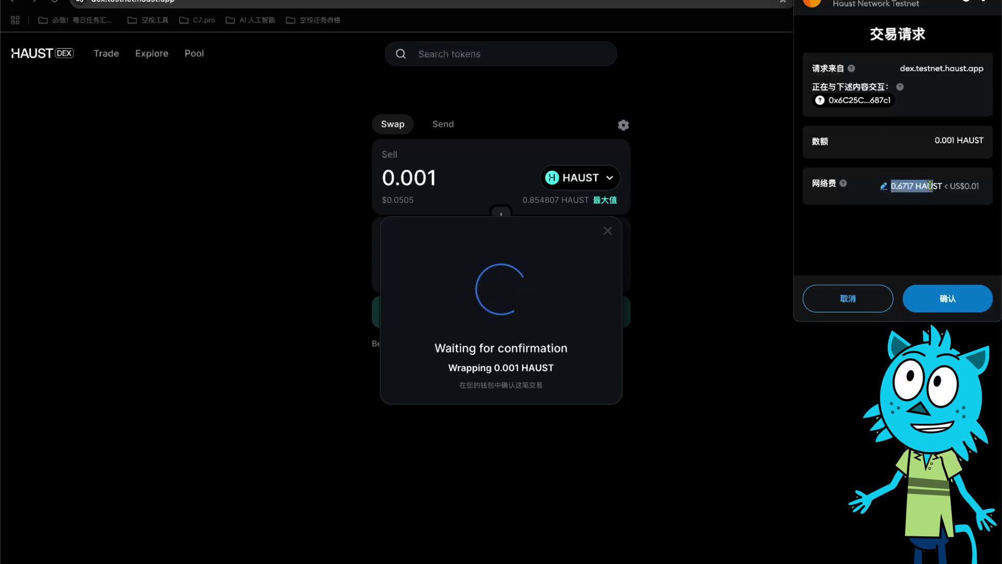
{"action": "left_click", "coordinate": [848, 299]}
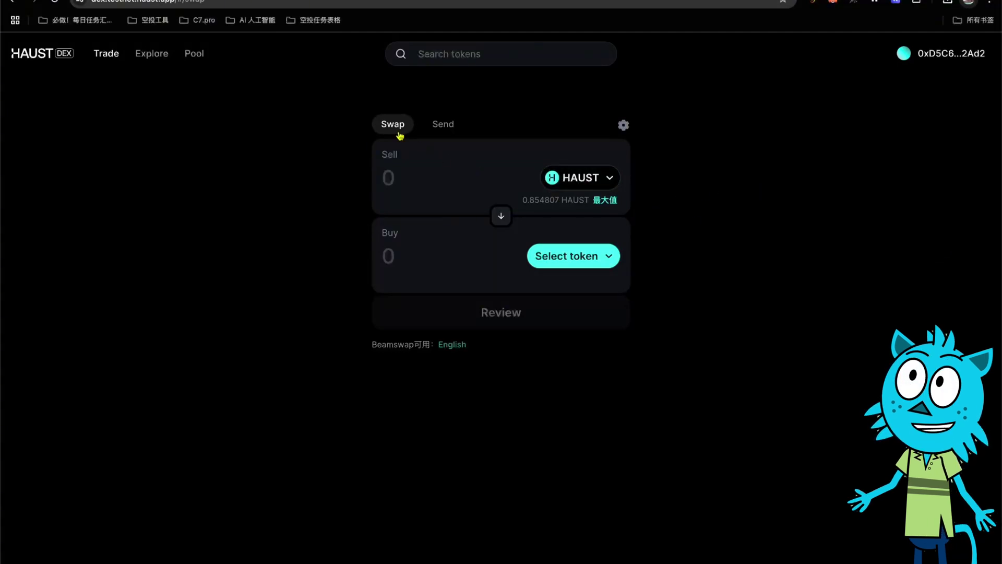
Choose Tether (USDT) as the token to buy in the HAUST swap.
{"action": "left_click", "coordinate": [579, 255]}
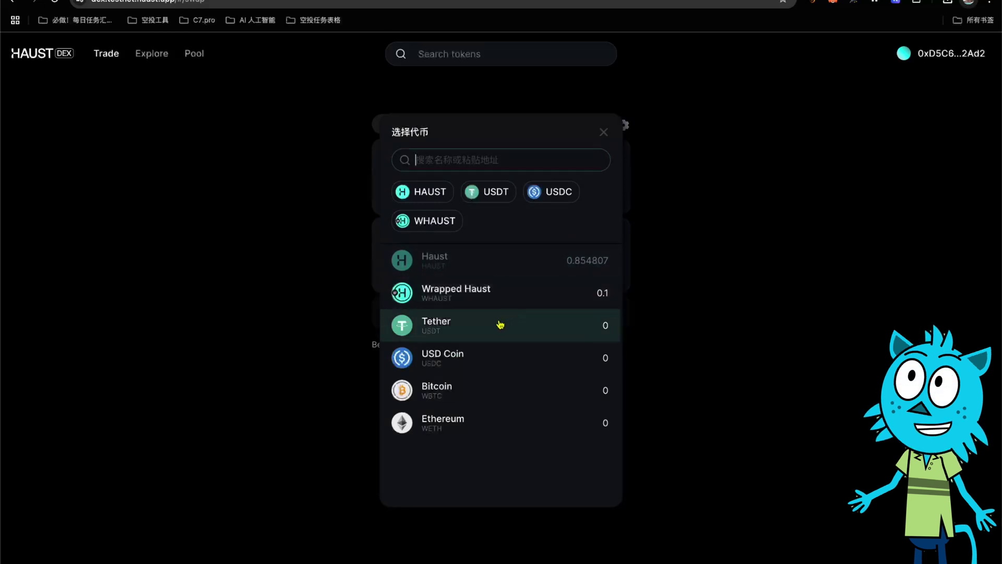
{"action": "left_click", "coordinate": [436, 334]}
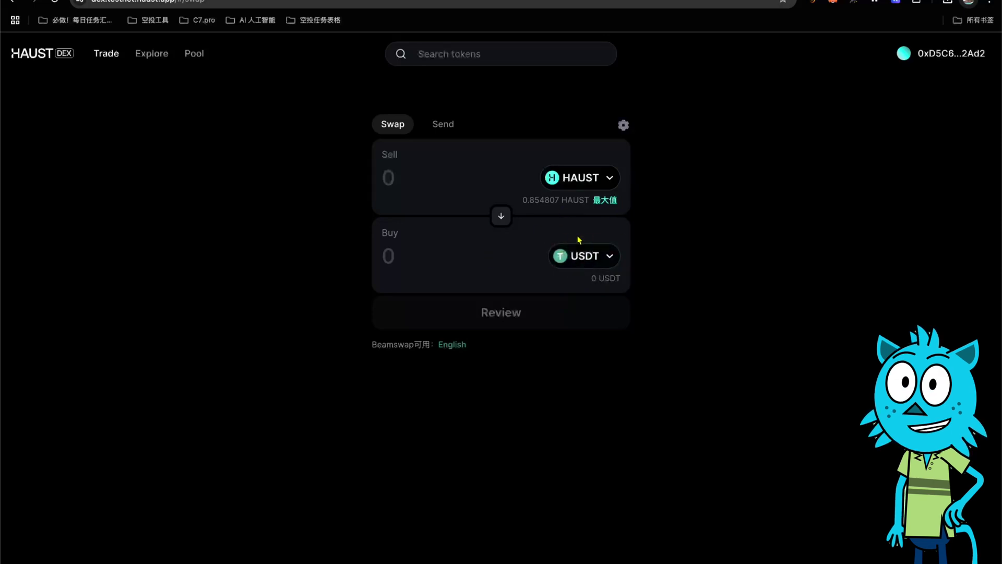
Start a new liquidity position in the pool with HAUST and USDT as the token pair.
{"action": "left_click", "coordinate": [194, 54]}
{"action": "left_click", "coordinate": [329, 156]}
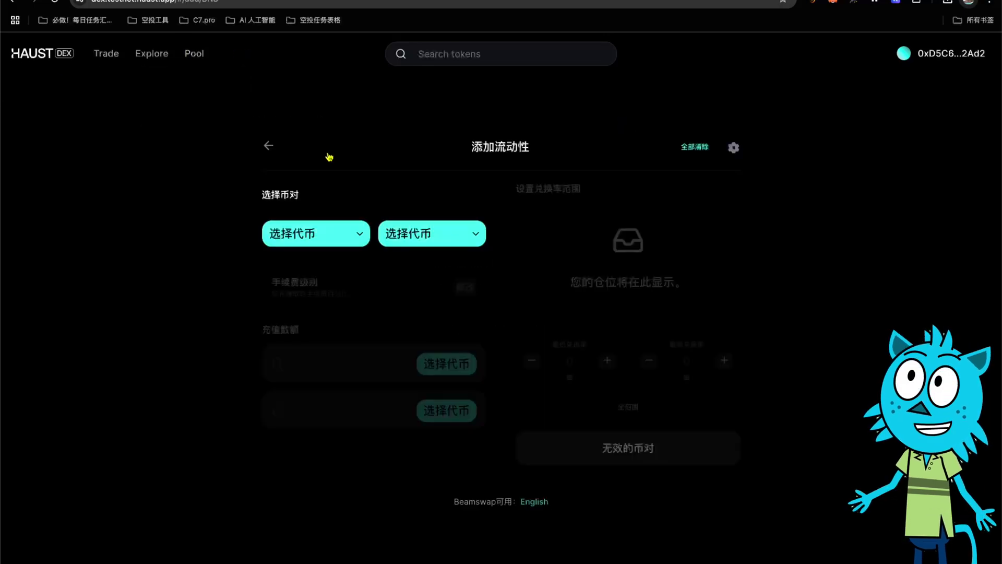
{"action": "left_click", "coordinate": [336, 233]}
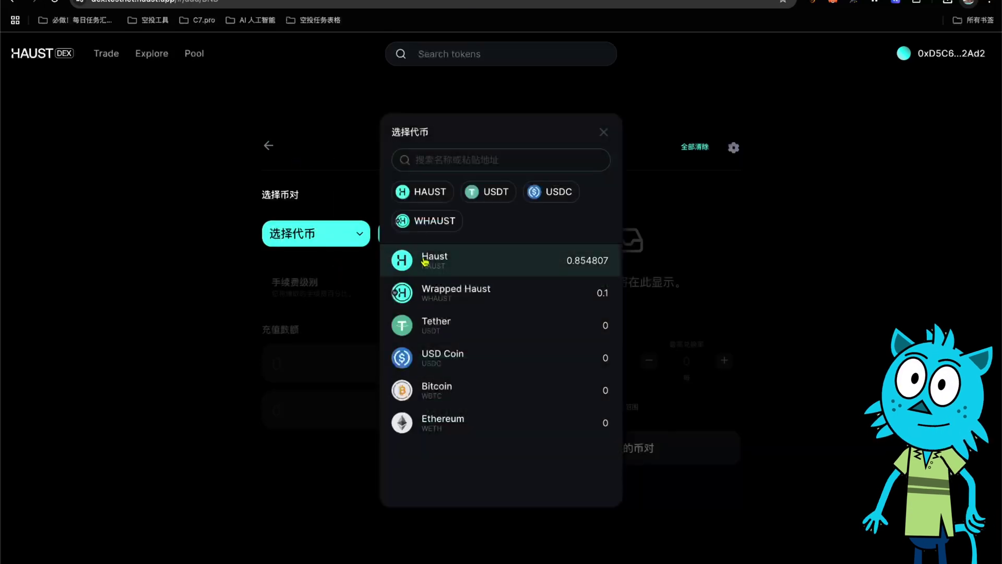
{"action": "left_click", "coordinate": [425, 261]}
{"action": "left_click", "coordinate": [434, 230]}
{"action": "left_click", "coordinate": [445, 321]}
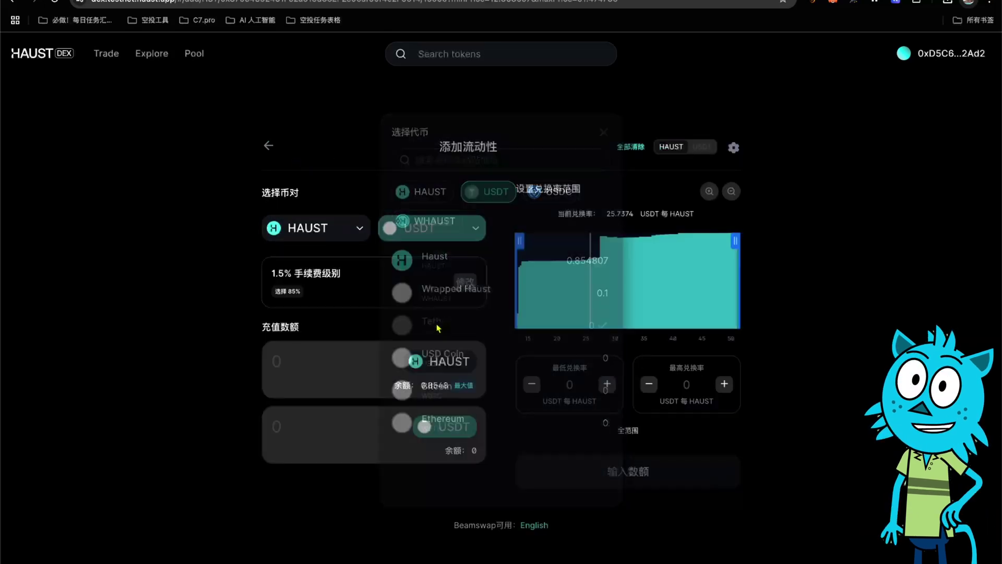
Try WHAUST as the second token of the liquidity pair, and restore the pair to HAUST and USDT.
{"action": "left_click", "coordinate": [427, 237]}
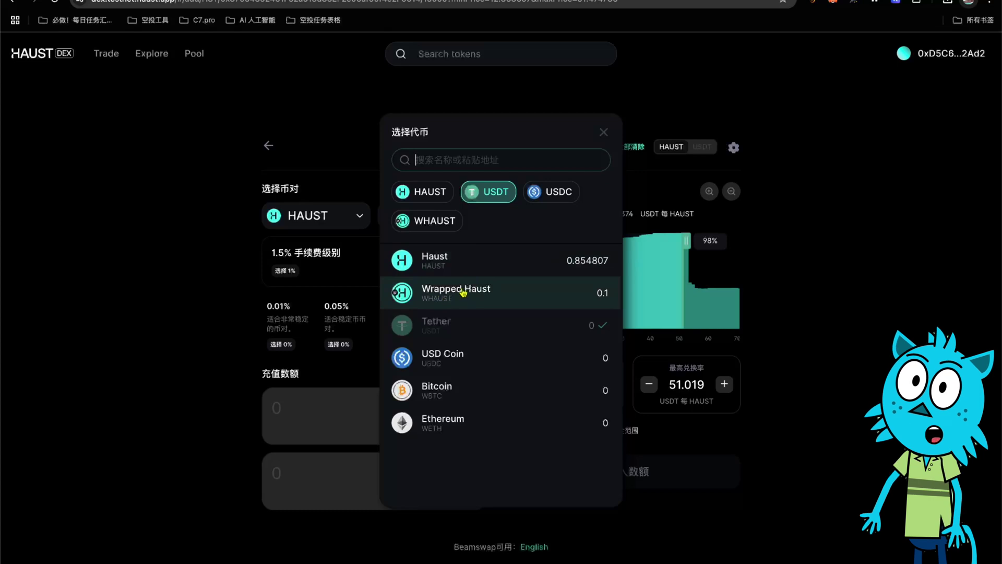
{"action": "left_click", "coordinate": [482, 300]}
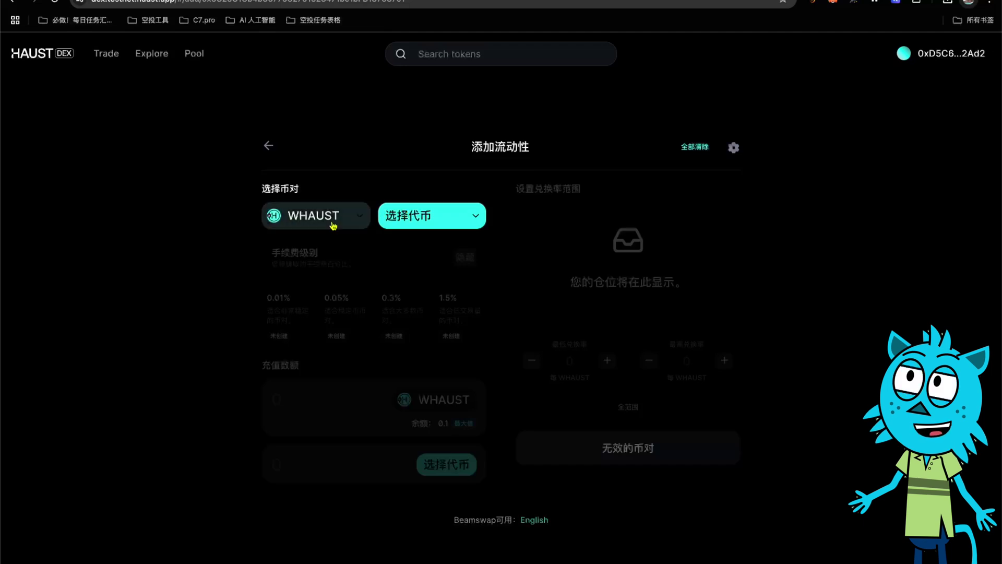
{"action": "left_click", "coordinate": [292, 218]}
{"action": "left_click", "coordinate": [410, 262]}
{"action": "left_click", "coordinate": [429, 216]}
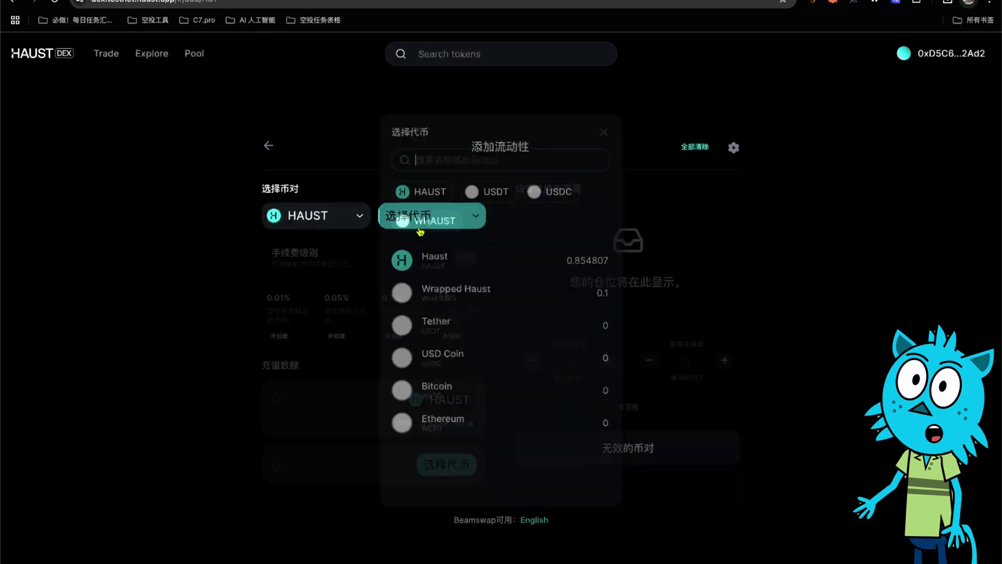
{"action": "left_click", "coordinate": [459, 325]}
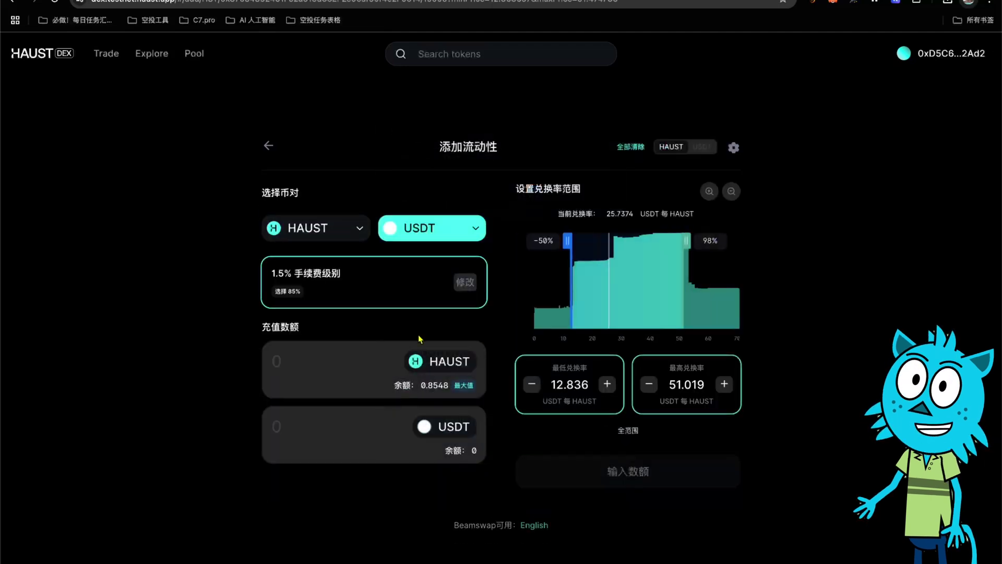
{"action": "left_click", "coordinate": [364, 367]}
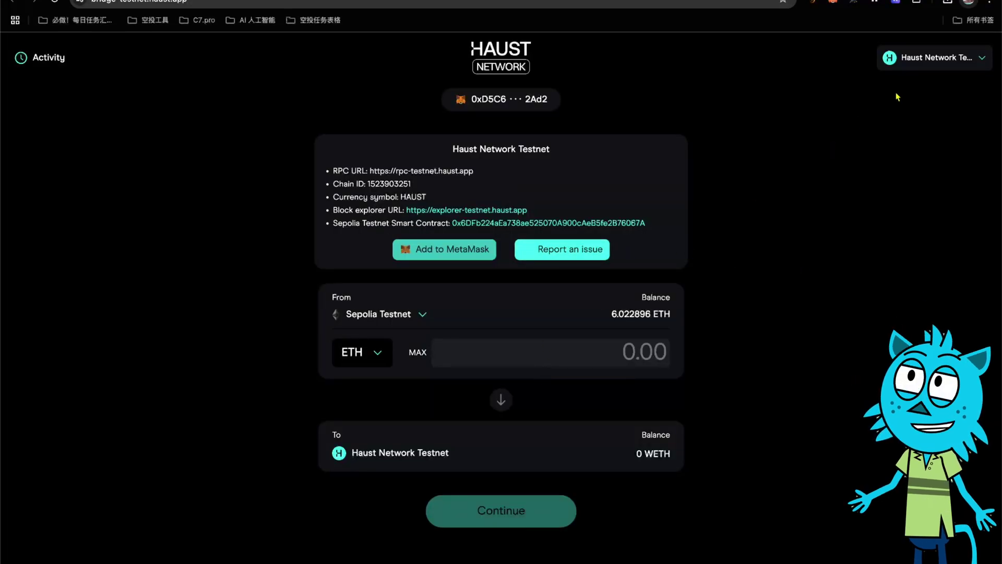
Set the bridge transfer's source chain to Haust Network Testnet and its token to HAUST.
{"action": "left_click", "coordinate": [379, 318]}
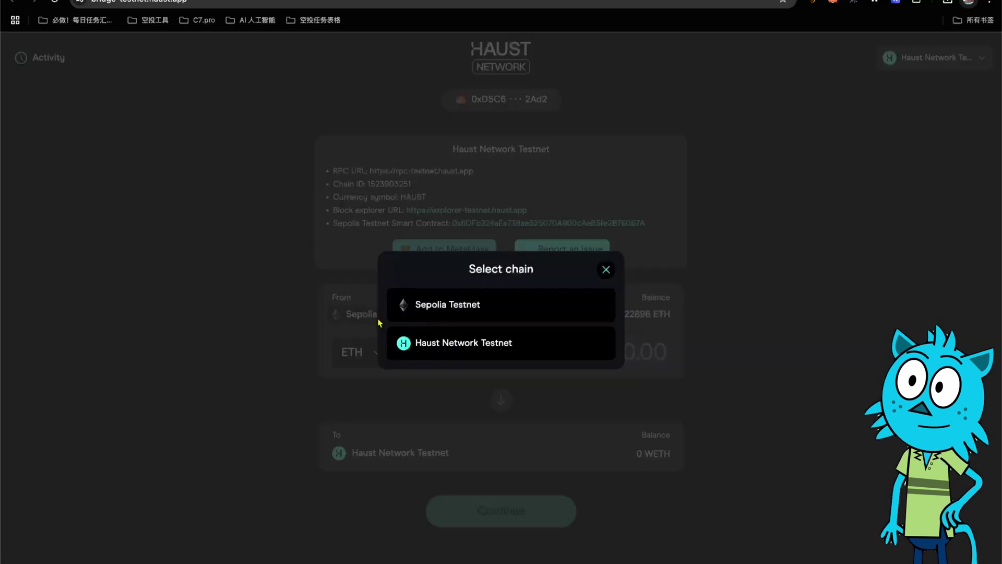
{"action": "left_click", "coordinate": [443, 340]}
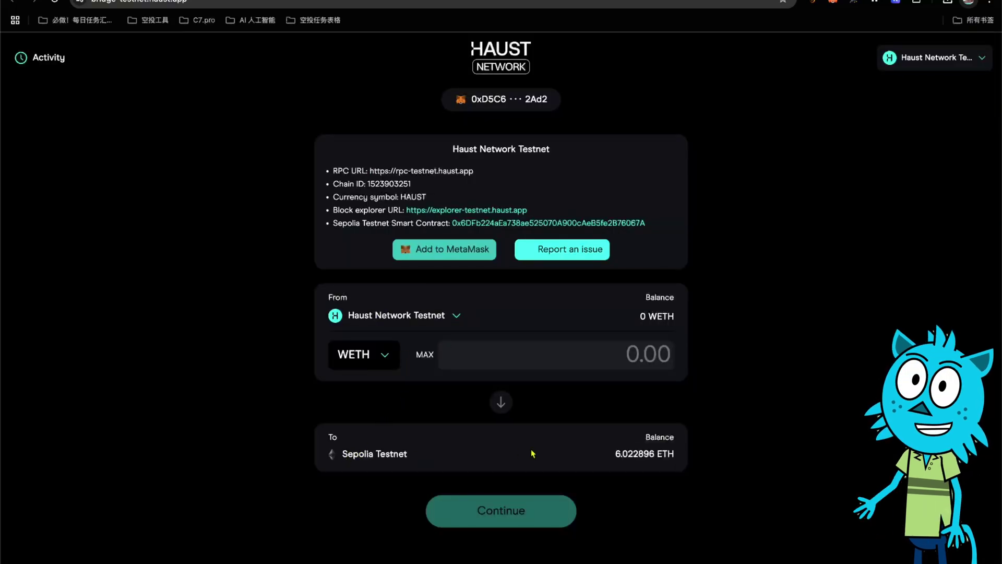
{"action": "left_click", "coordinate": [543, 358]}
{"action": "left_click", "coordinate": [385, 355]}
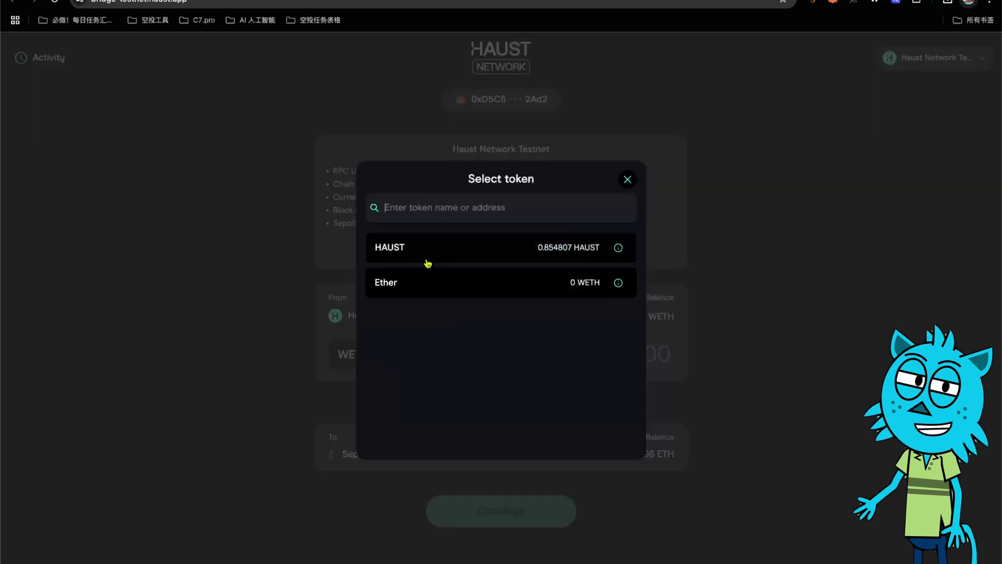
{"action": "left_click", "coordinate": [504, 257]}
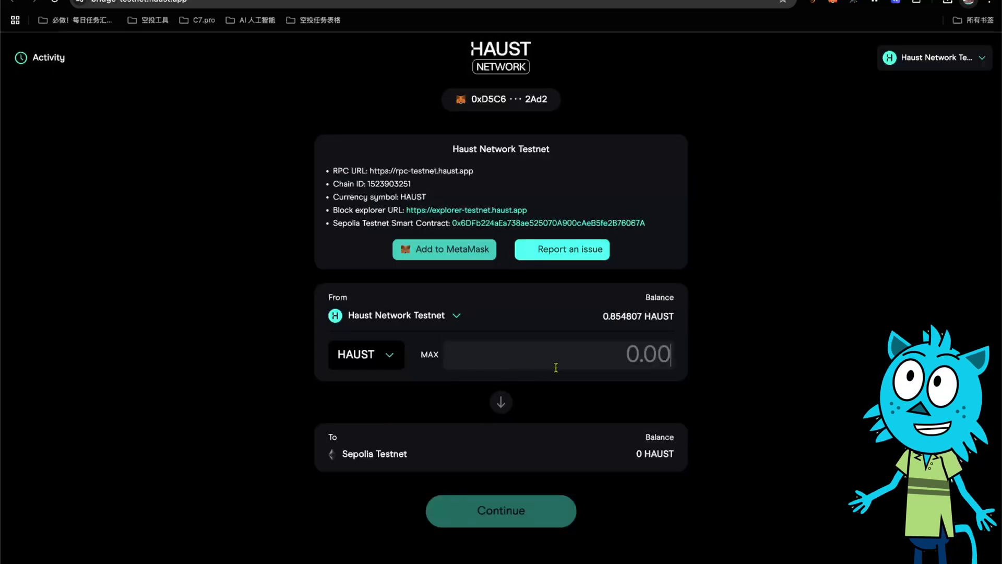
Set the bridge transfer's source chain to Sepolia Testnet and its token to Ether.
{"action": "left_click", "coordinate": [438, 320]}
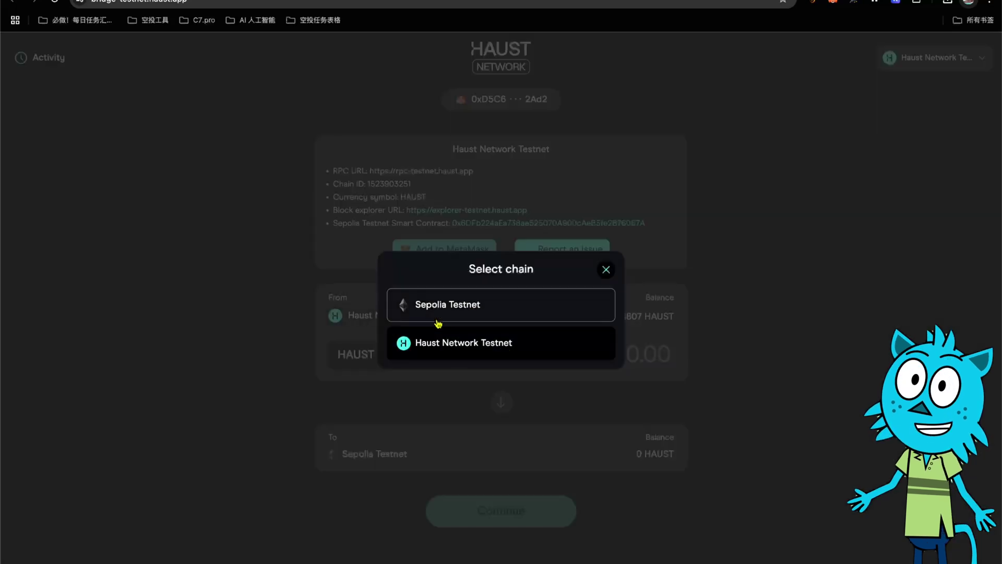
{"action": "left_click", "coordinate": [483, 315]}
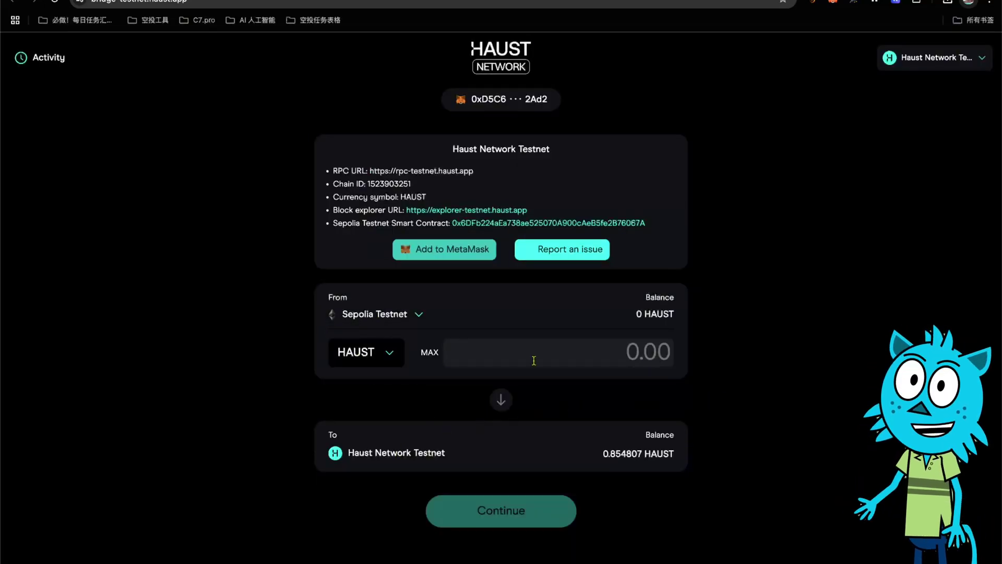
{"action": "left_click", "coordinate": [351, 360]}
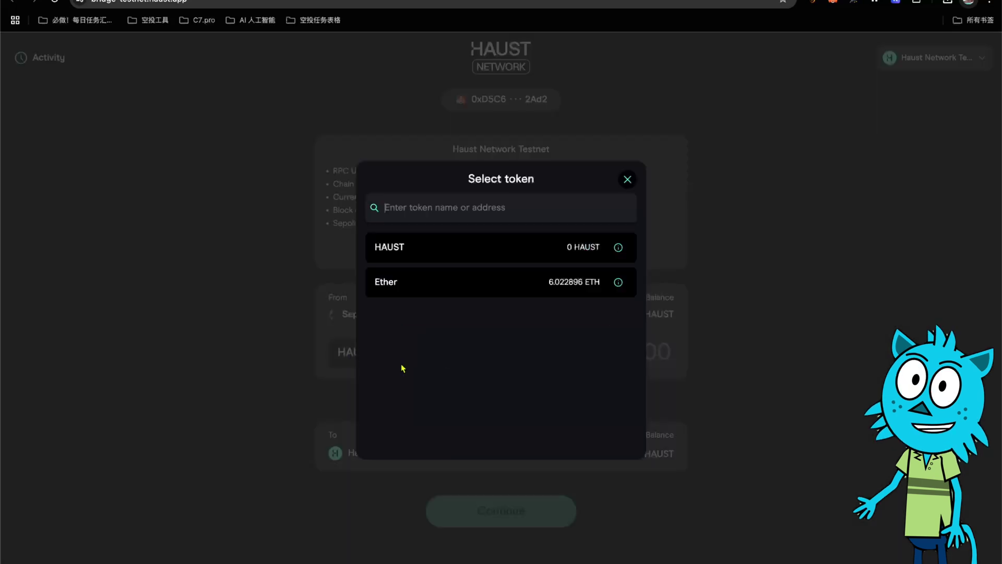
{"action": "left_click", "coordinate": [459, 282]}
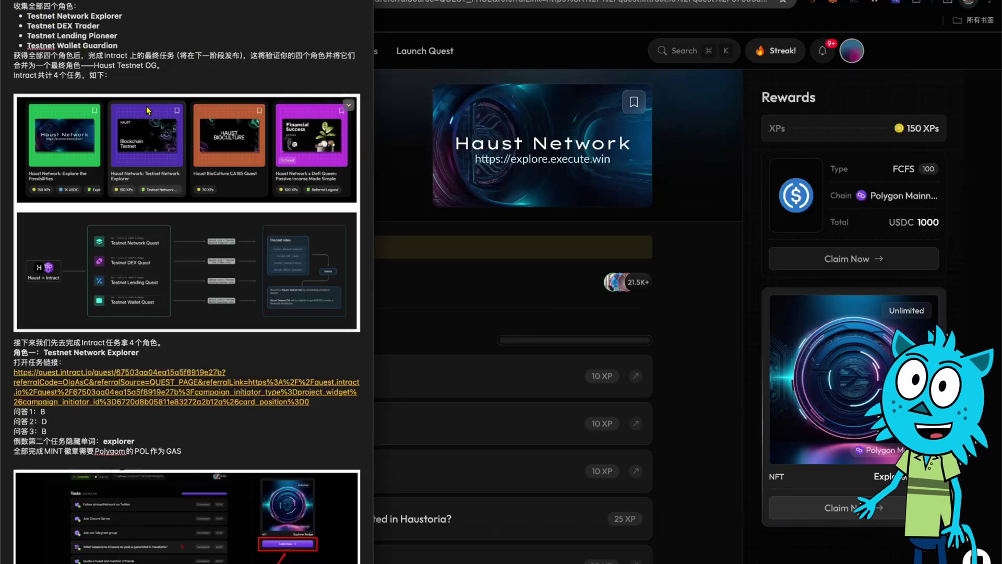
Read the Intract quest answers and badge minting instructions for the Testnet Network Explorer role in the guide.
{"action": "scroll", "coordinate": [148, 111], "scroll_direction": "down", "scroll_amount": 3}
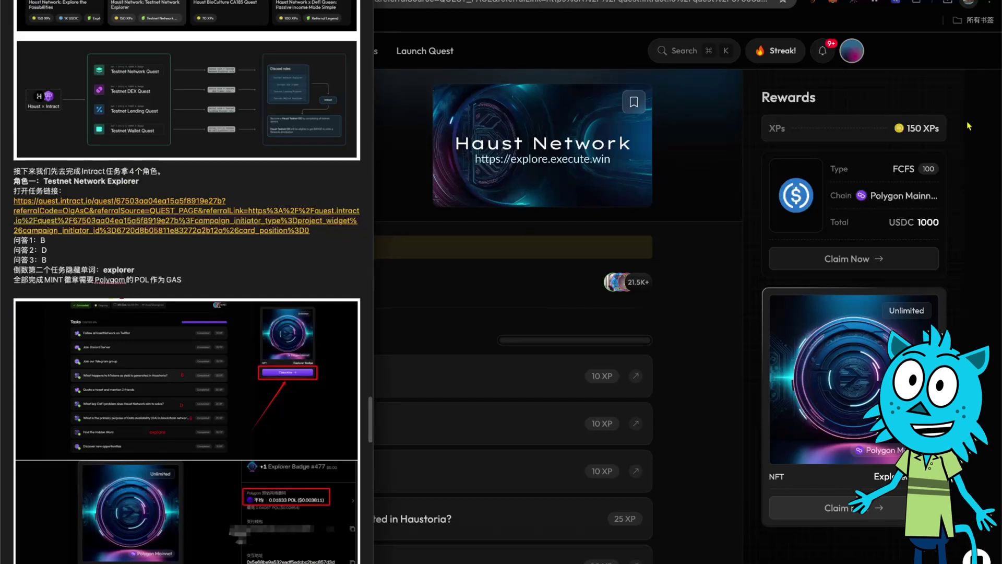
Review the Haust Network quest's task list in the browser and the guide's answers and minting requirements for the Testnet DEX Trader role.
{"action": "left_click", "coordinate": [698, 223]}
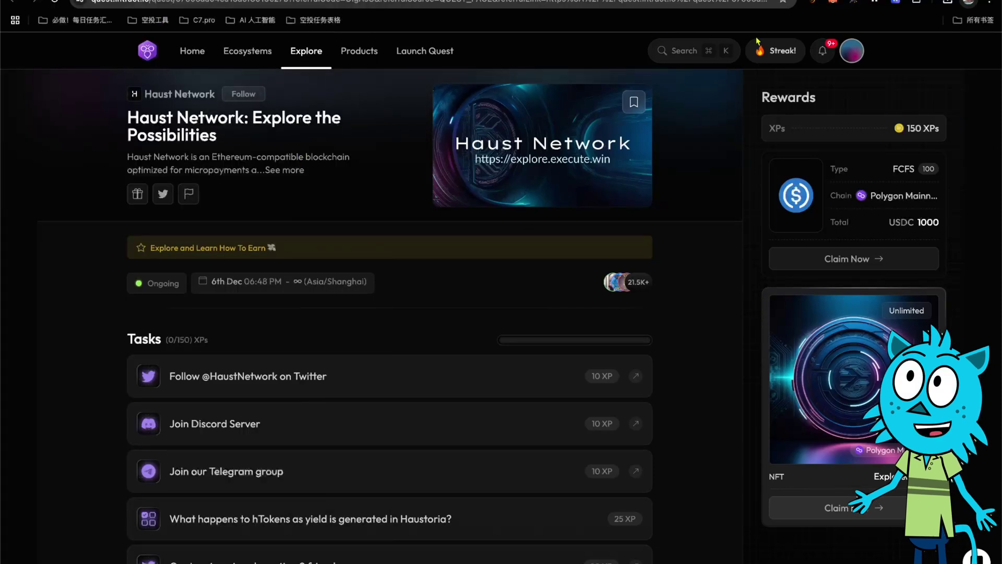
{"action": "scroll", "coordinate": [283, 329], "scroll_direction": "down", "scroll_amount": 5}
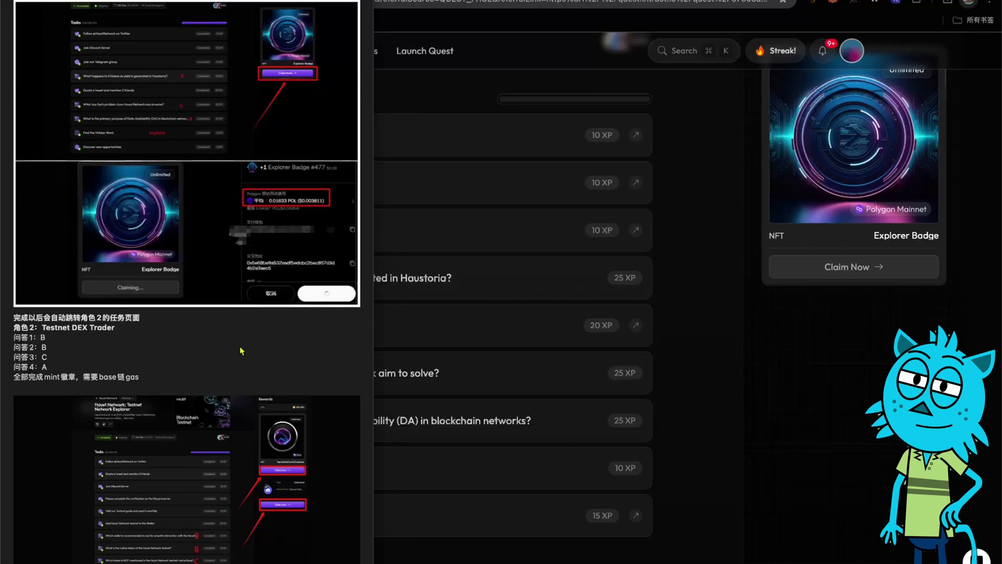
{"action": "scroll", "coordinate": [251, 300], "scroll_direction": "down", "scroll_amount": 3}
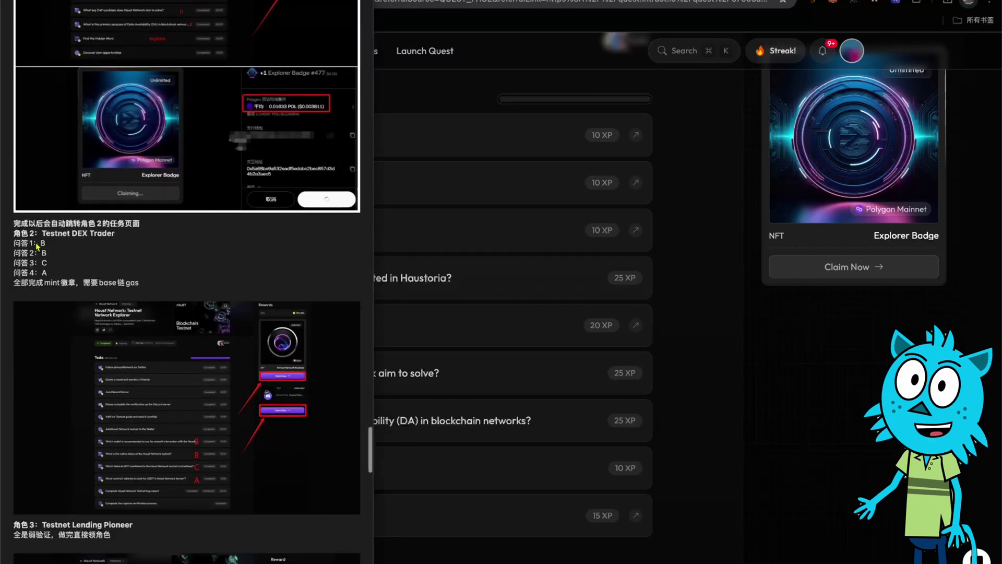
{"action": "scroll", "coordinate": [358, 420], "scroll_direction": "up", "scroll_amount": 5}
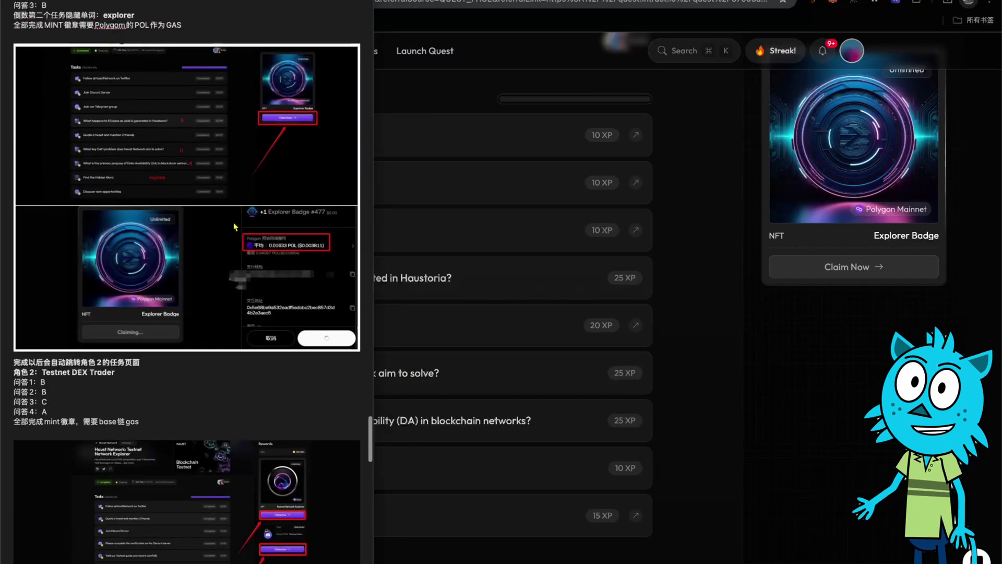
{"action": "scroll", "coordinate": [358, 420], "scroll_direction": "down", "scroll_amount": 20}
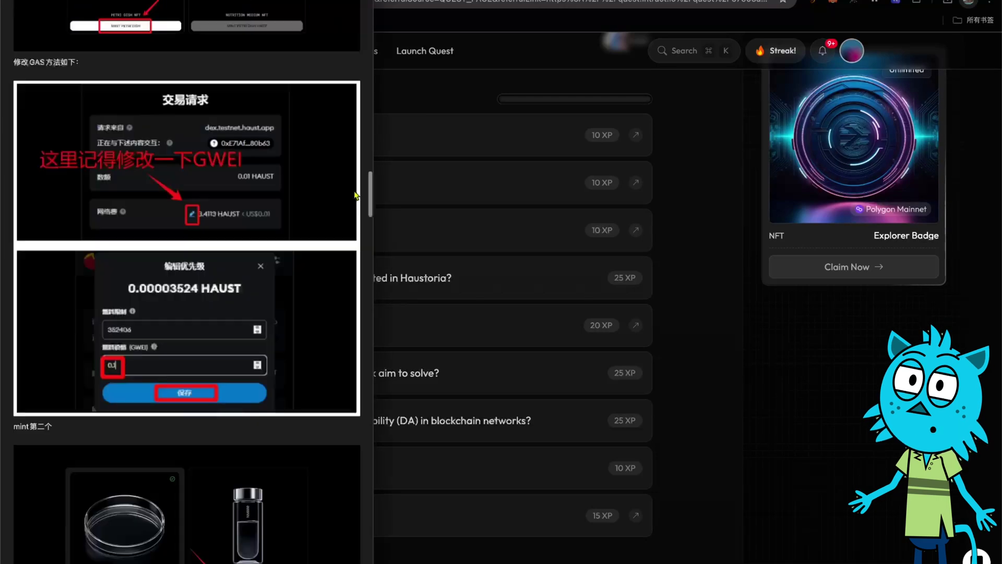
{"action": "scroll", "coordinate": [358, 307], "scroll_direction": "down", "scroll_amount": 15}
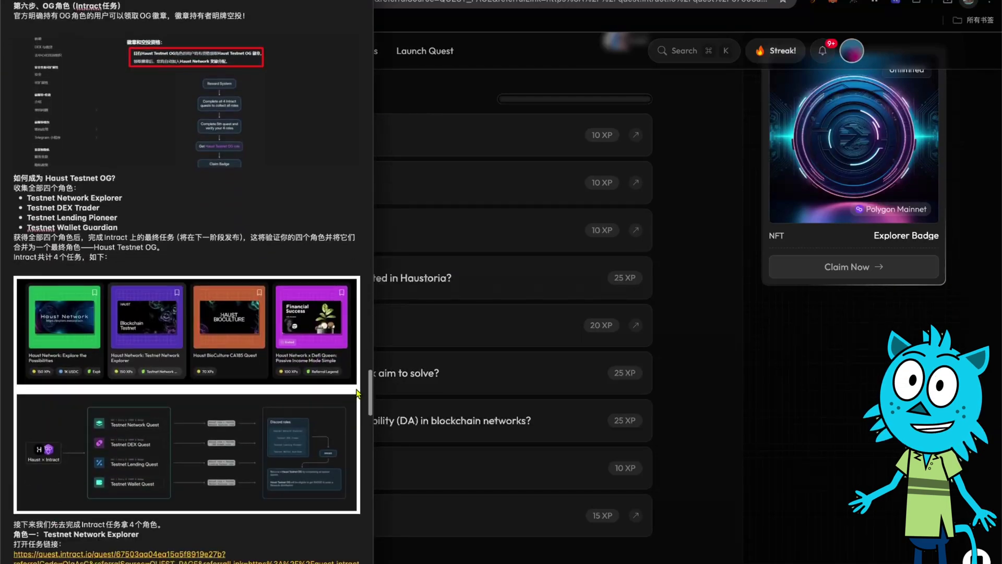
{"action": "scroll", "coordinate": [358, 428], "scroll_direction": "down", "scroll_amount": 8}
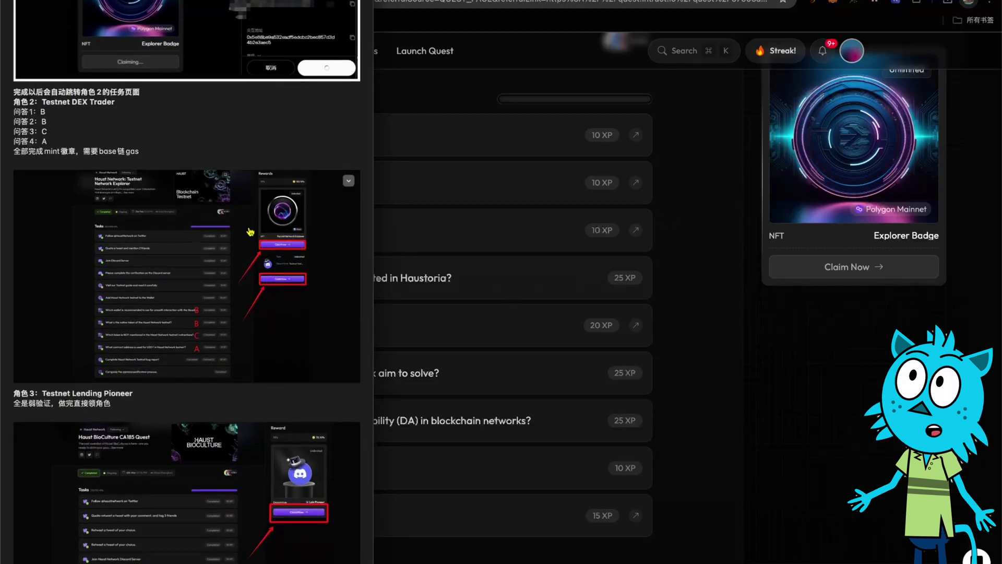
{"action": "scroll", "coordinate": [258, 233], "scroll_direction": "down", "scroll_amount": 2}
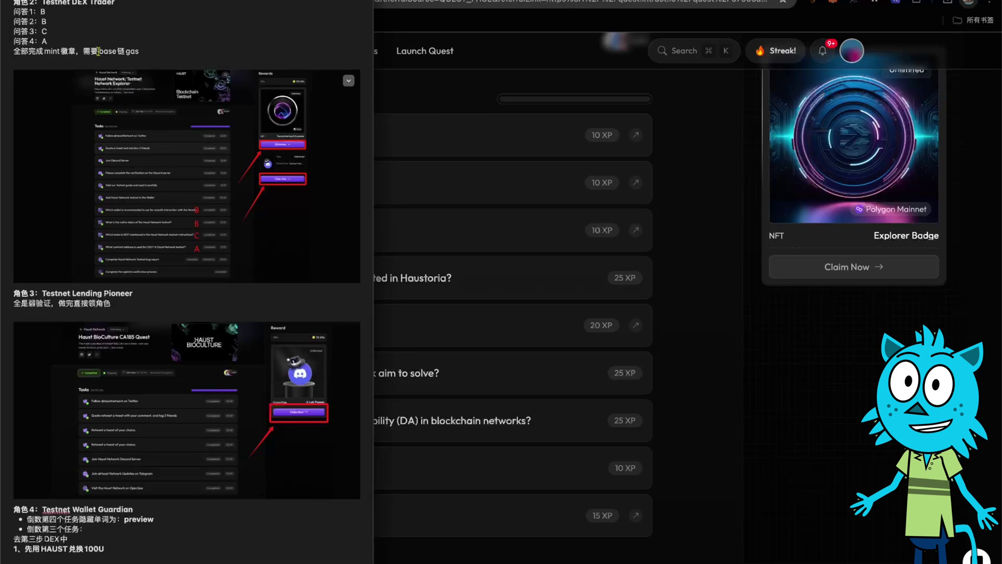
Read the guide's instructions for the Testnet Lending Pioneer role and the hidden word for the Testnet Wallet Guardian role.
{"action": "scroll", "coordinate": [94, 168], "scroll_direction": "down", "scroll_amount": 3}
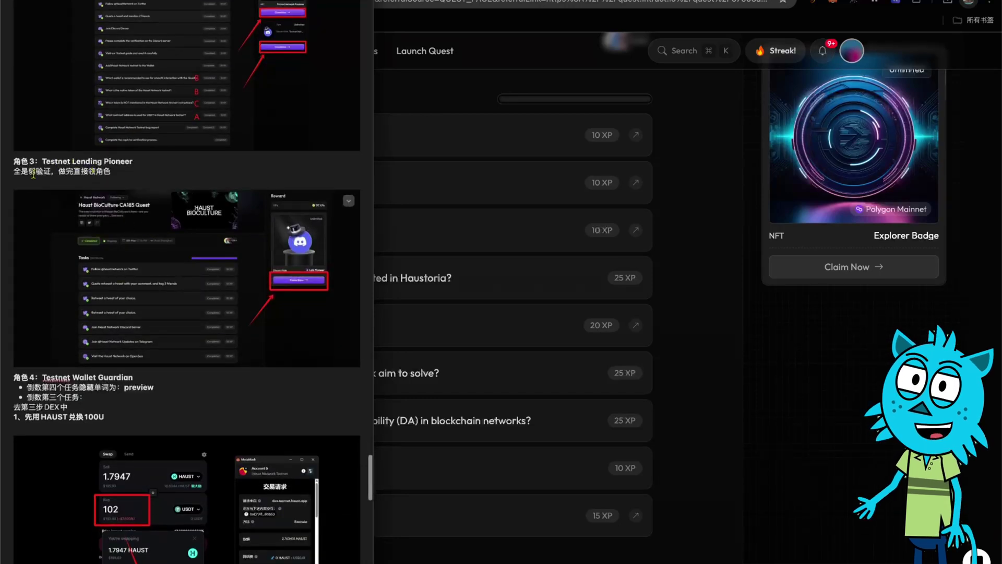
{"action": "scroll", "coordinate": [109, 172], "scroll_direction": "down", "scroll_amount": 3}
{"action": "scroll", "coordinate": [119, 294], "scroll_direction": "down", "scroll_amount": 1}
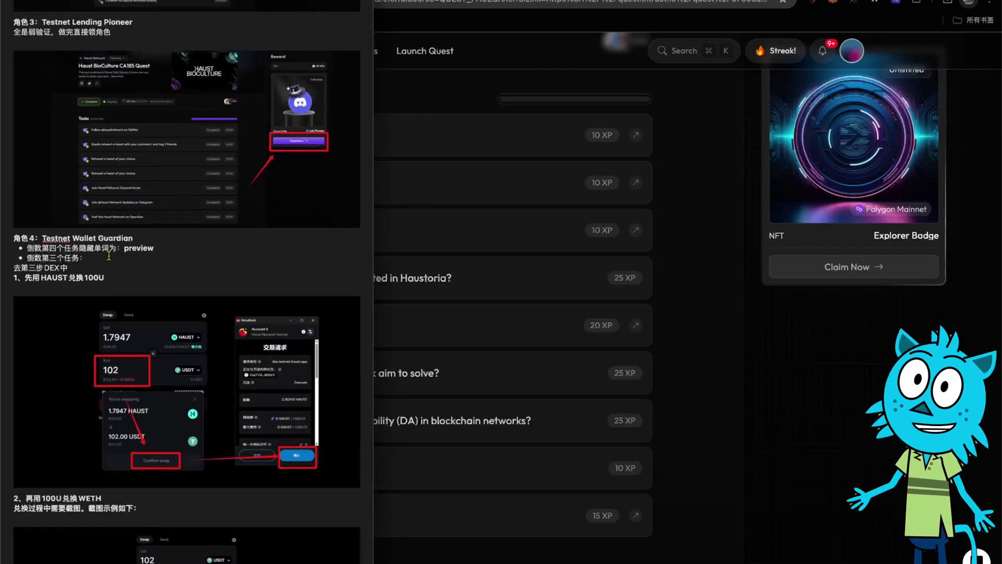
{"action": "double_click", "coordinate": [139, 248]}
{"action": "left_click", "coordinate": [150, 259]}
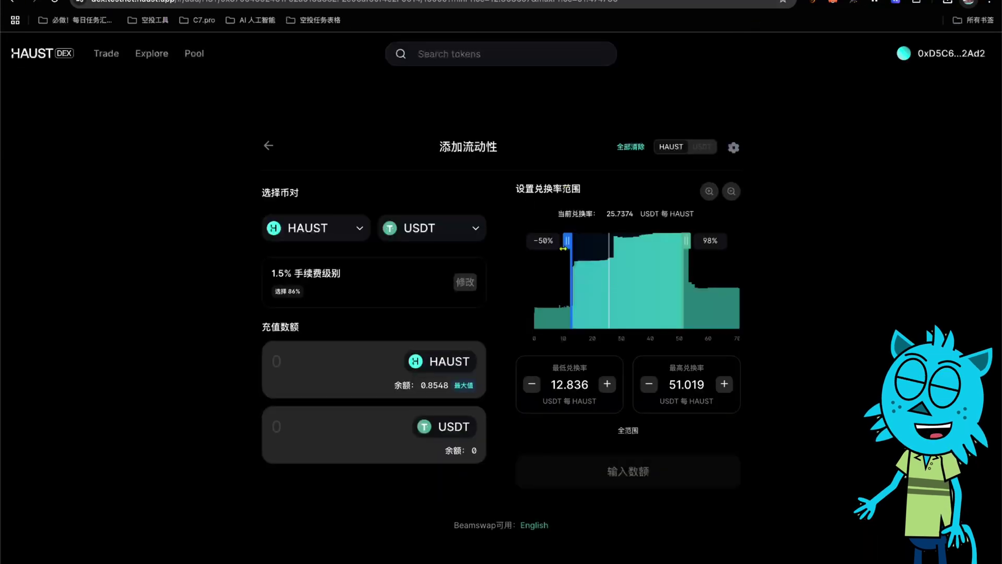
Set up a swap on the Haust DEX that sells HAUST and buys USDT.
{"action": "left_click", "coordinate": [102, 53]}
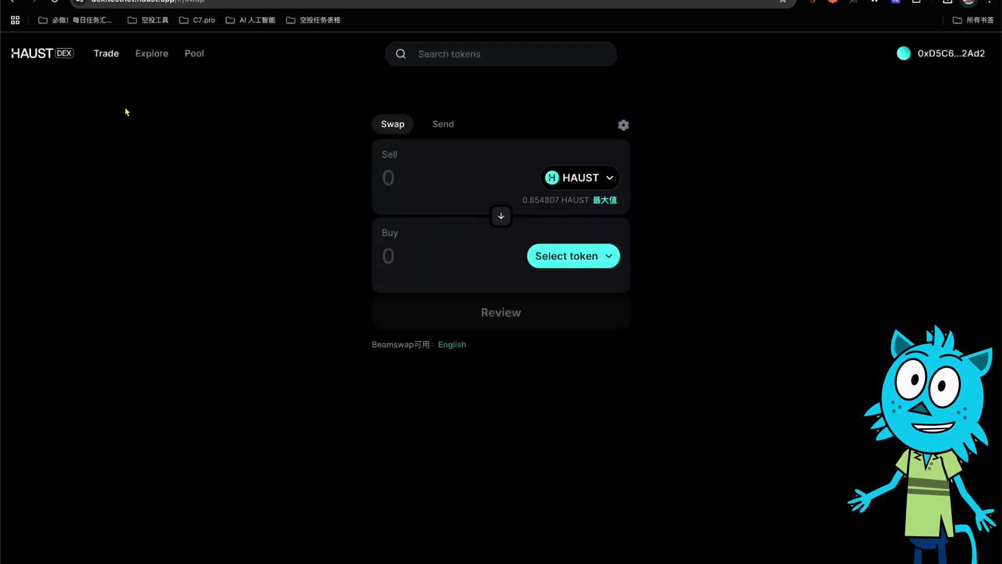
{"action": "left_click", "coordinate": [572, 256]}
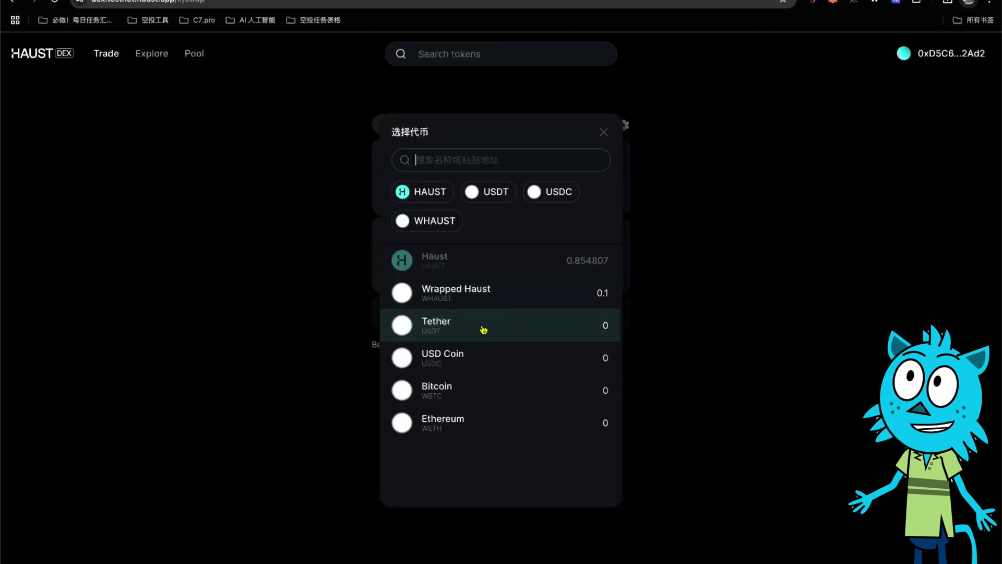
{"action": "left_click", "coordinate": [468, 337]}
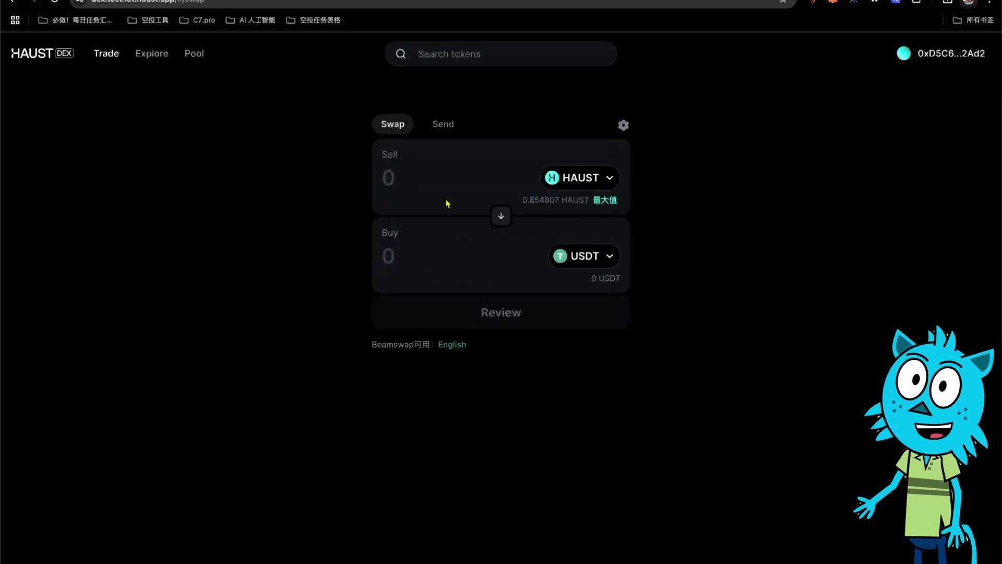
Try HAUST sell amounts of 1 and 15 in the swap, and set the amount to 5.
{"action": "left_click", "coordinate": [443, 183]}
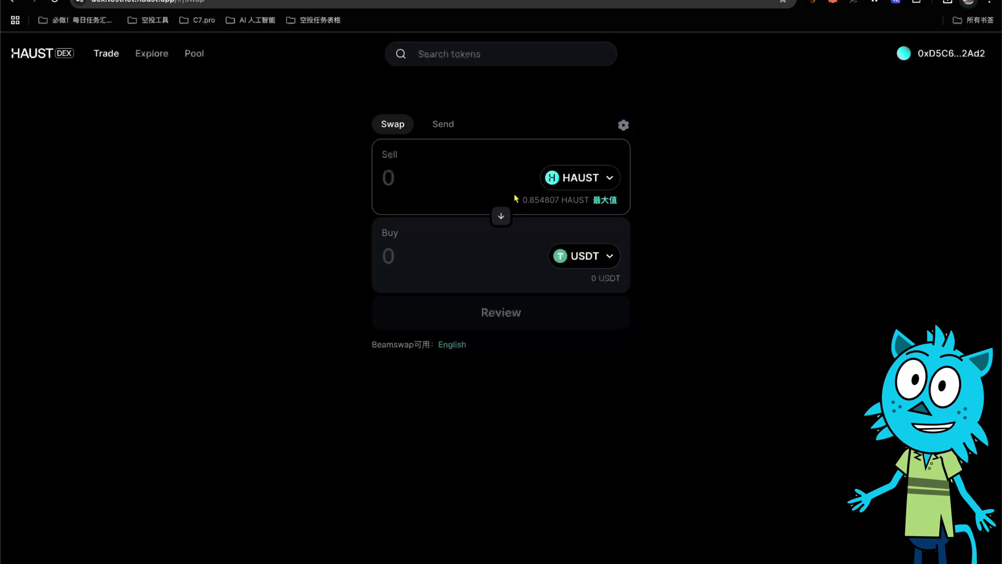
{"action": "type", "text": "1"}
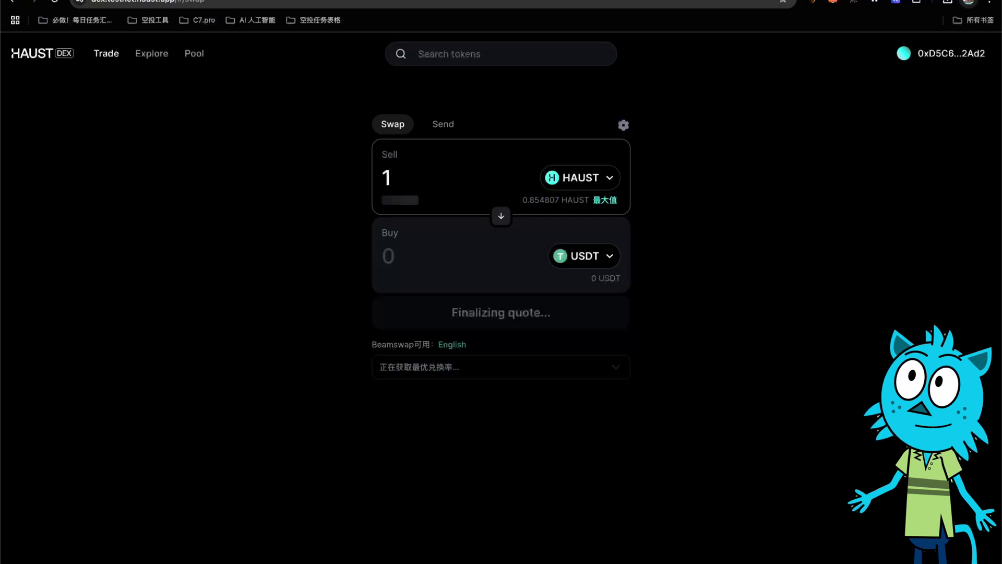
{"action": "type", "text": ".5"}
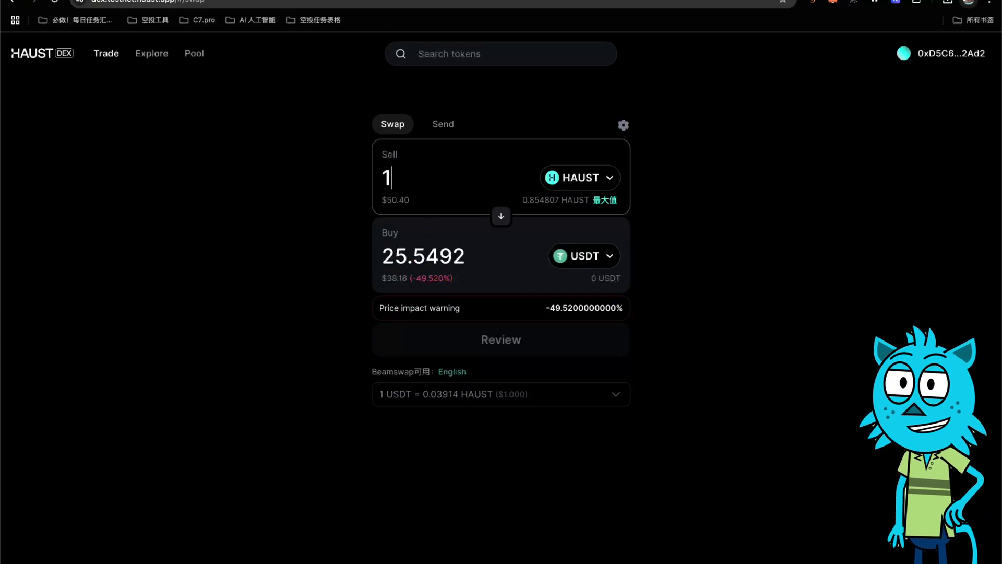
{"action": "type", "text": "5"}
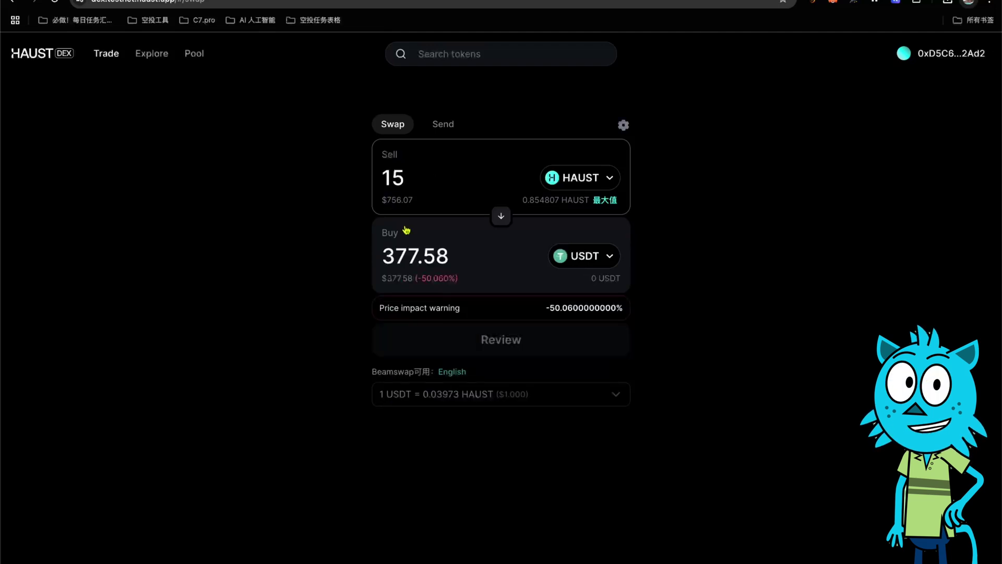
{"action": "double_click", "coordinate": [410, 182]}
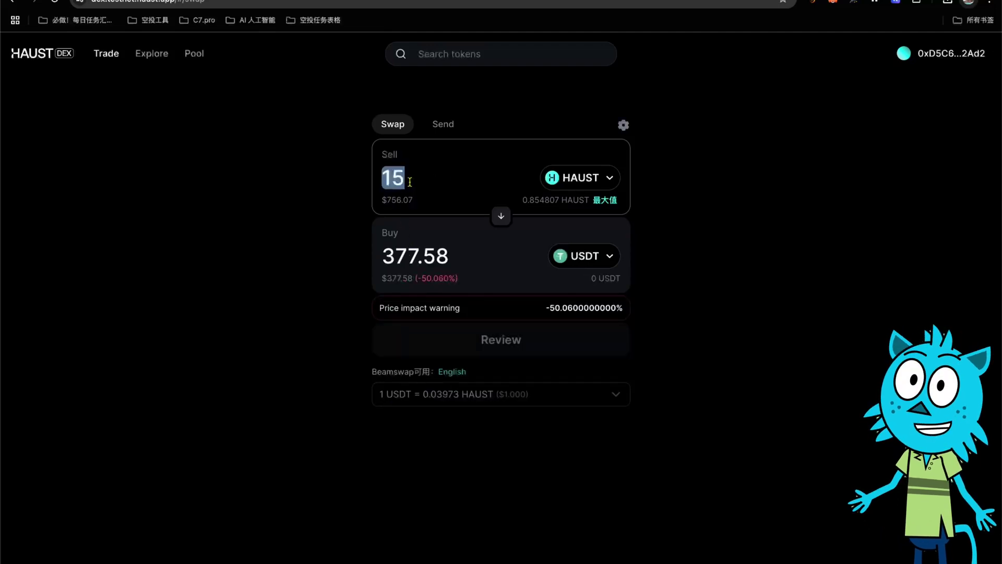
{"action": "type", "text": "5"}
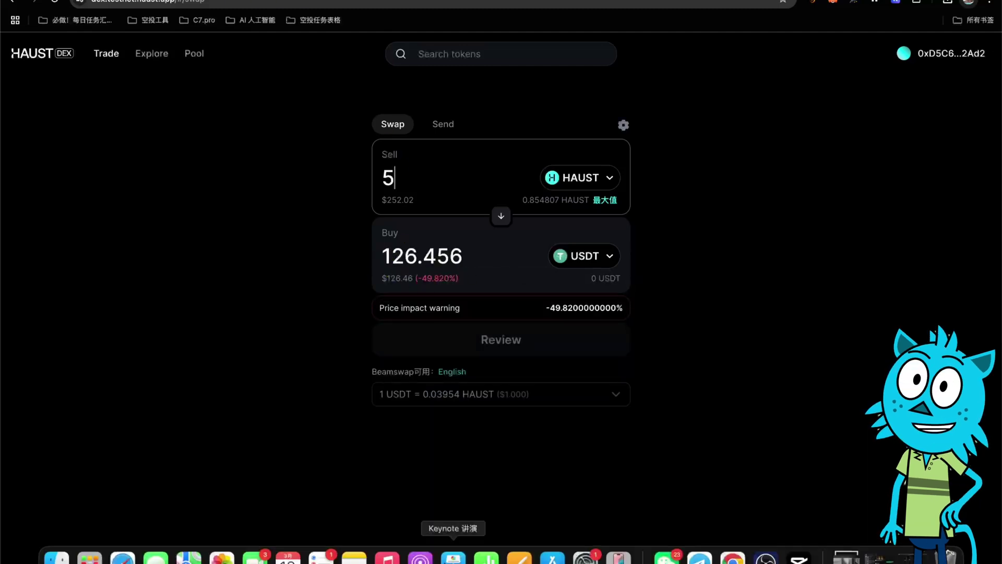
Return to the guide and read the Wallet Guardian instructions for swapping USDT to WETH and submitting screenshots.
{"action": "left_click", "coordinate": [354, 555]}
{"action": "scroll", "coordinate": [230, 289], "scroll_direction": "down", "scroll_amount": 3}
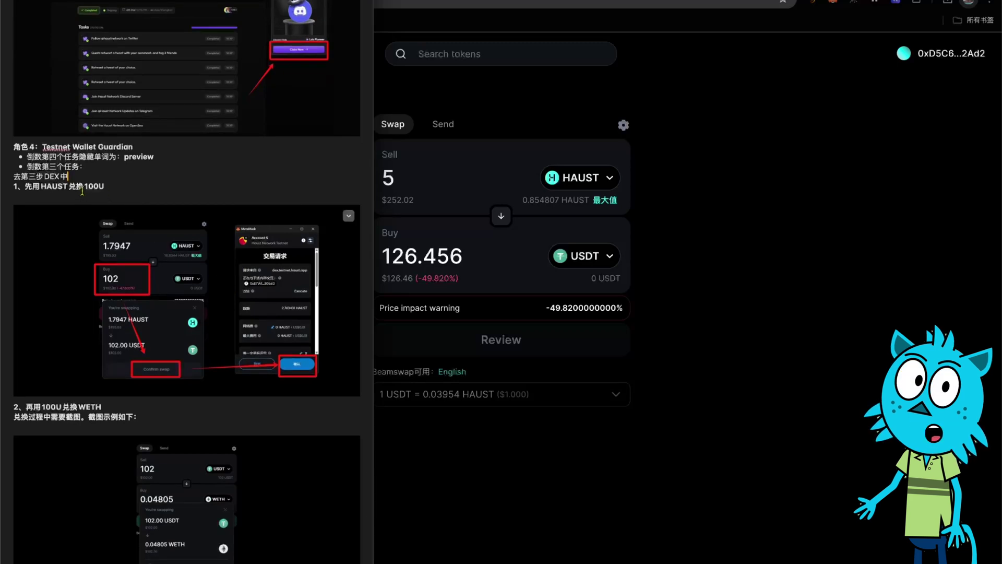
{"action": "scroll", "coordinate": [125, 266], "scroll_direction": "down", "scroll_amount": 6}
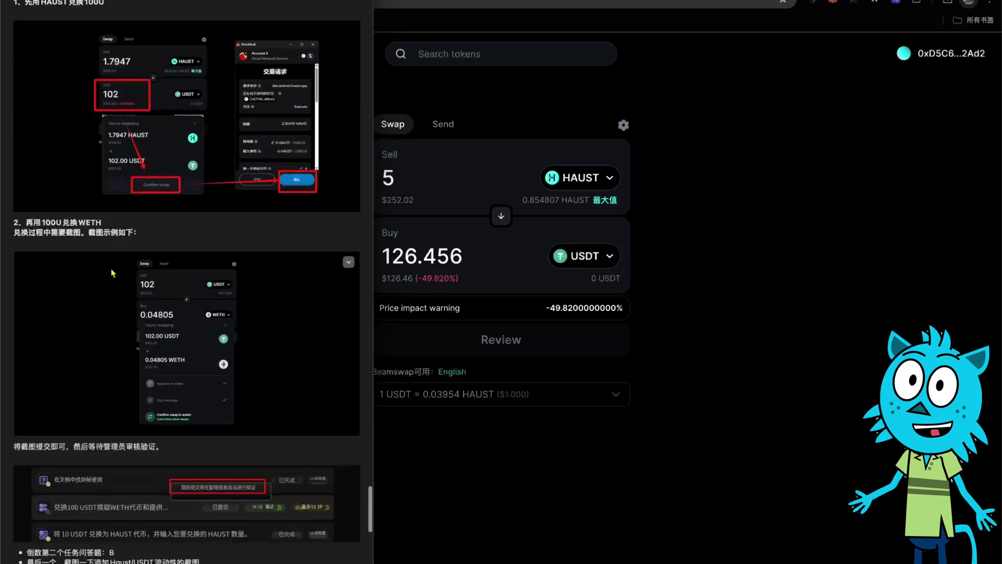
{"action": "scroll", "coordinate": [105, 258], "scroll_direction": "down", "scroll_amount": 7}
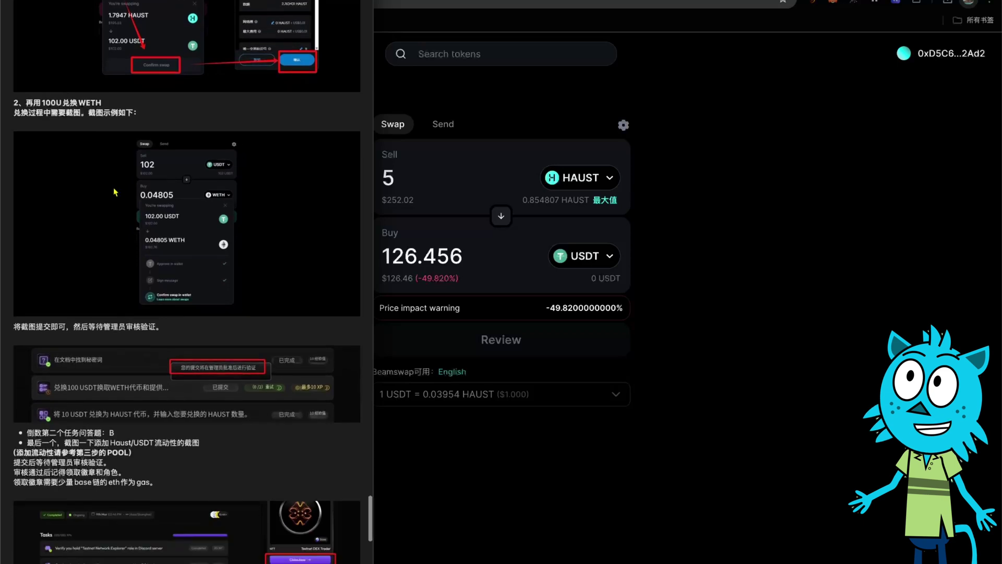
{"action": "left_click", "coordinate": [123, 287]}
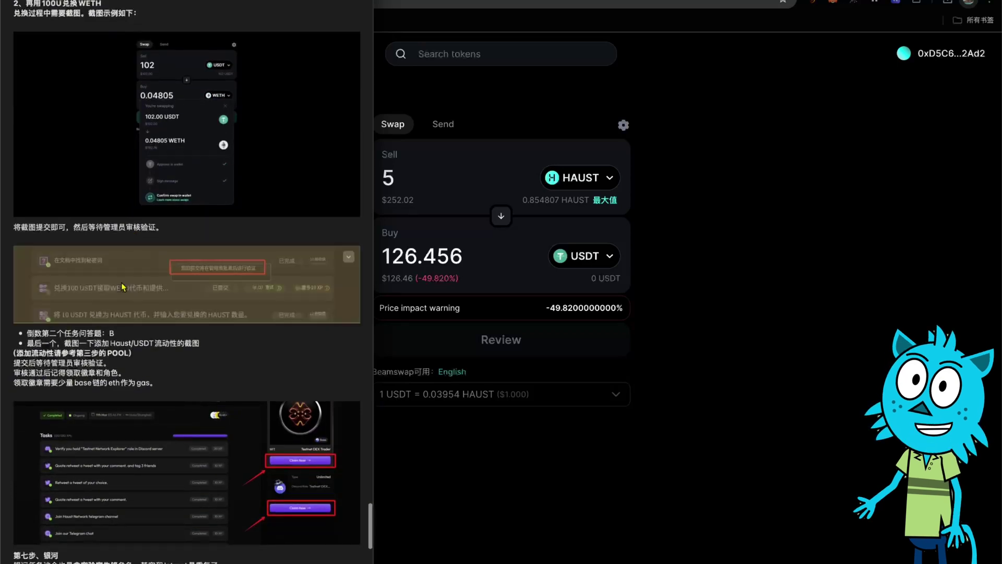
{"action": "left_click", "coordinate": [137, 352]}
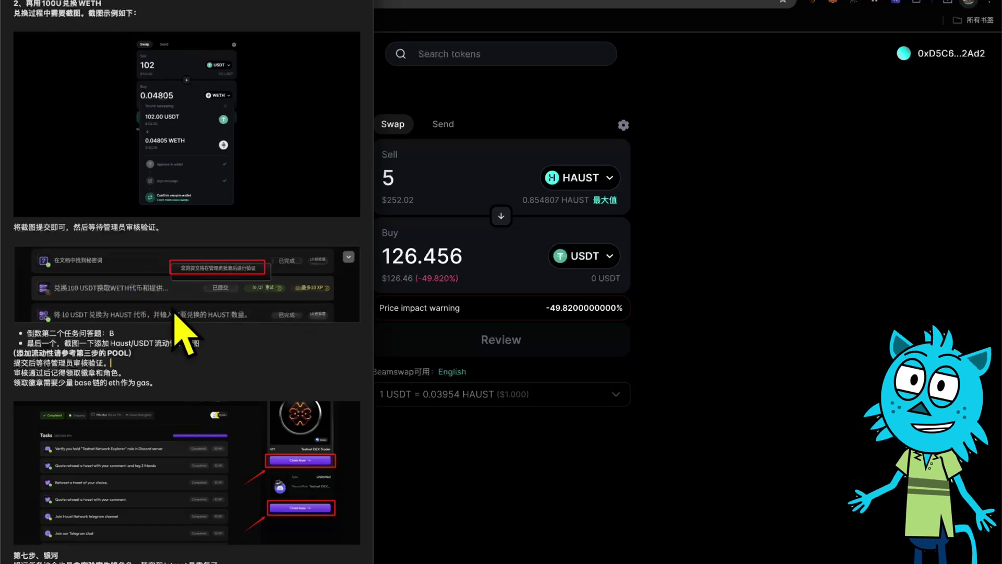
Read the guide's badge-claiming notes and its seventh step about the Galaxy (银河) task and points.
{"action": "scroll", "coordinate": [112, 265], "scroll_direction": "down", "scroll_amount": 2}
{"action": "scroll", "coordinate": [111, 265], "scroll_direction": "down", "scroll_amount": 7}
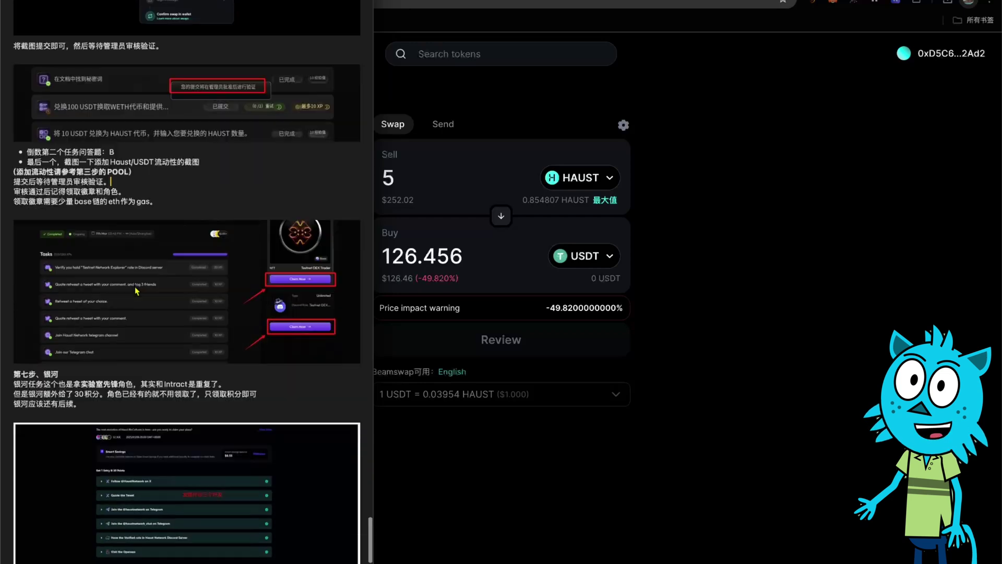
{"action": "scroll", "coordinate": [137, 291], "scroll_direction": "up", "scroll_amount": 2}
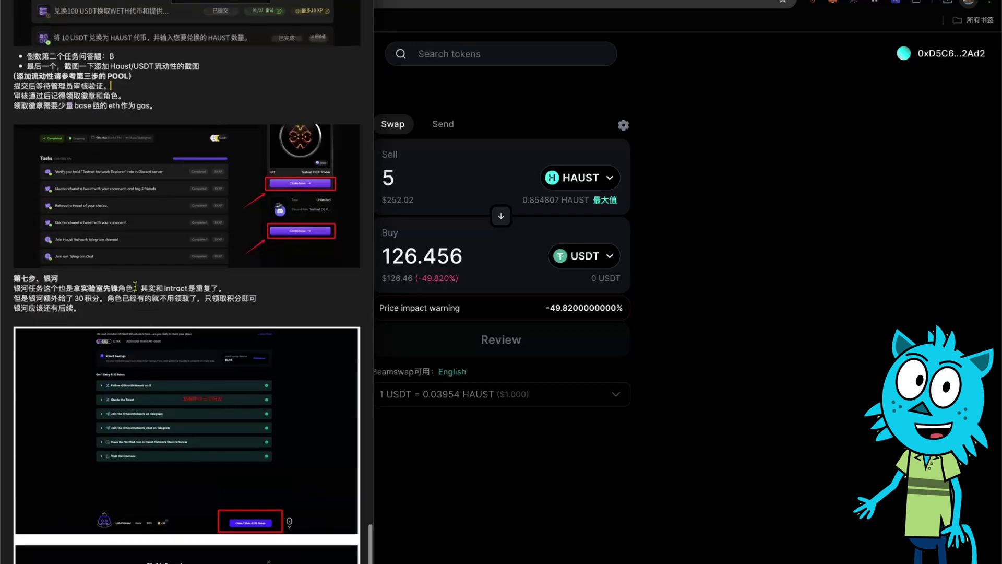
{"action": "scroll", "coordinate": [181, 335], "scroll_direction": "down", "scroll_amount": 2}
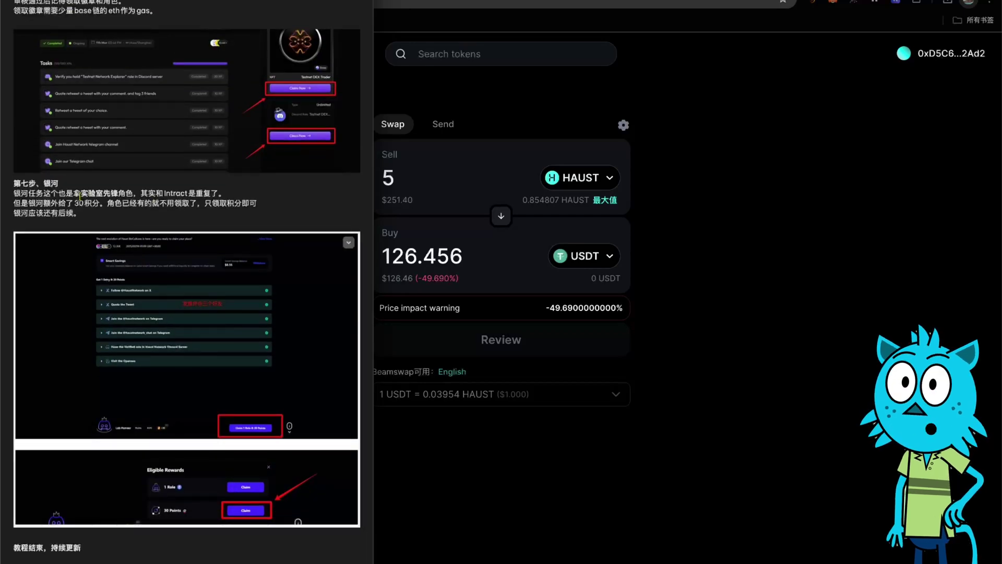
{"action": "left_click_drag", "start_coordinate": [40, 185], "coordinate": [111, 207]}
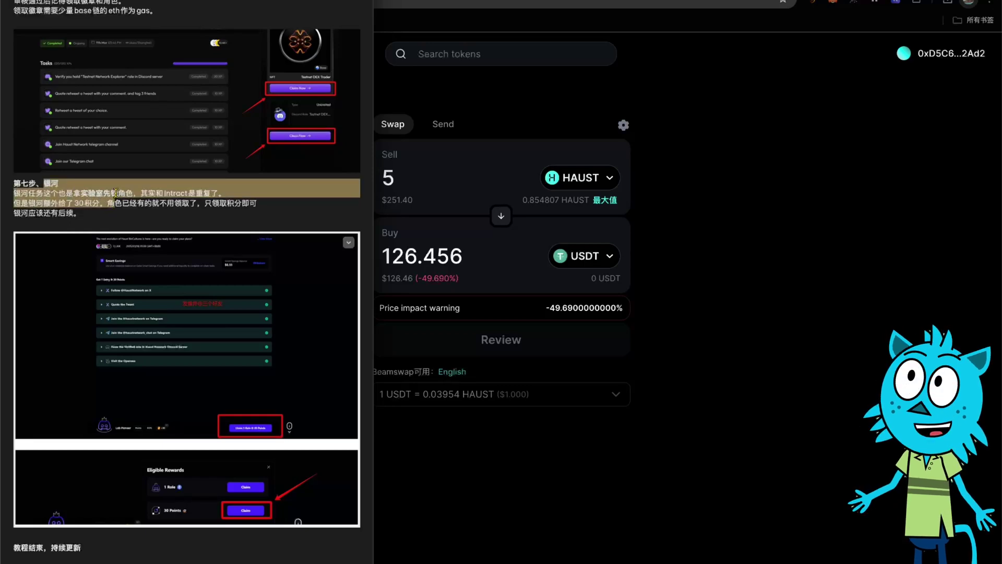
{"action": "left_click", "coordinate": [115, 192]}
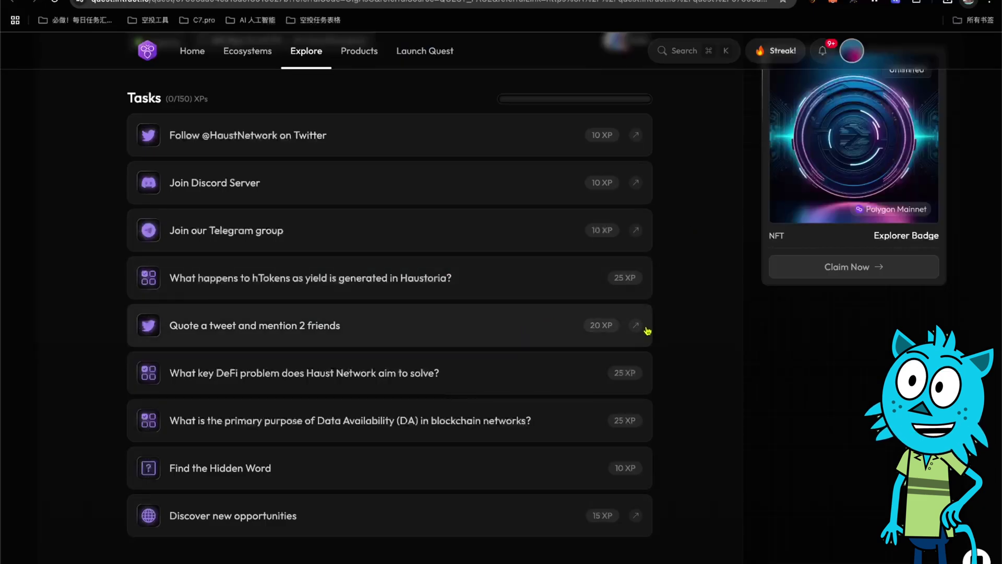
{"action": "scroll", "coordinate": [646, 330], "scroll_direction": "up", "scroll_amount": 1}
{"action": "scroll", "coordinate": [756, 351], "scroll_direction": "down", "scroll_amount": 10}
{"action": "scroll", "coordinate": [759, 405], "scroll_direction": "up", "scroll_amount": 10}
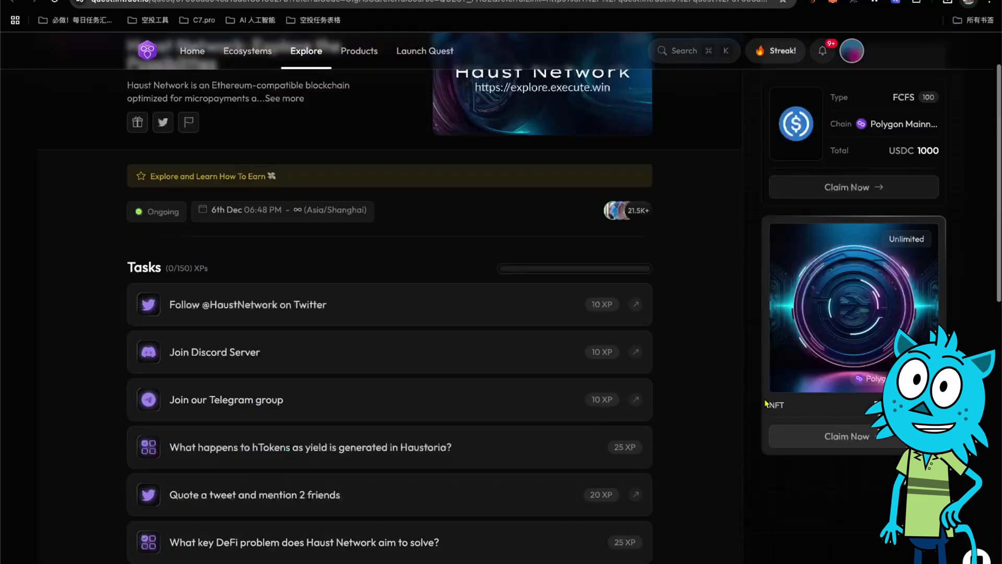
{"action": "scroll", "coordinate": [722, 251], "scroll_direction": "down", "scroll_amount": 10}
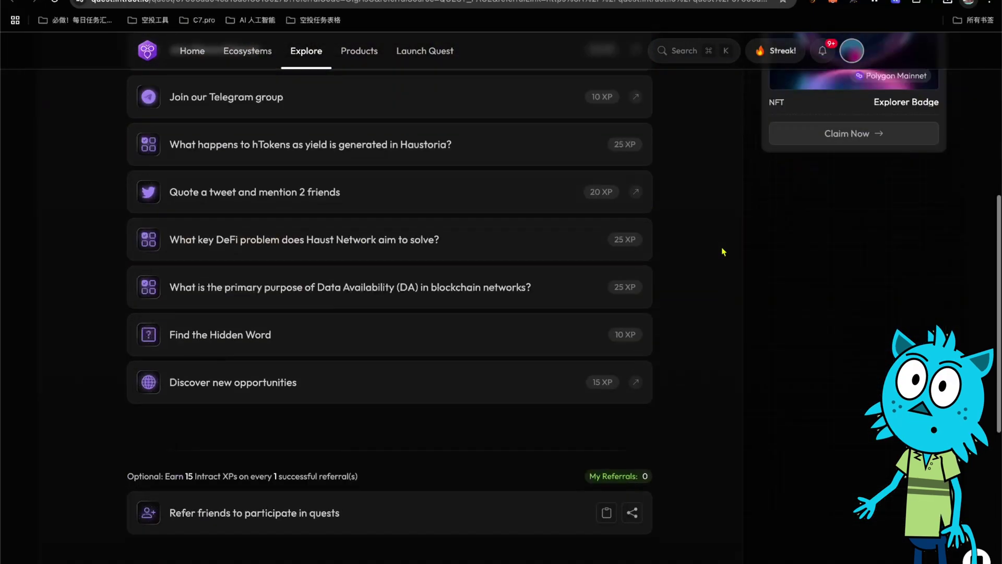
{"action": "scroll", "coordinate": [722, 251], "scroll_direction": "up", "scroll_amount": 10}
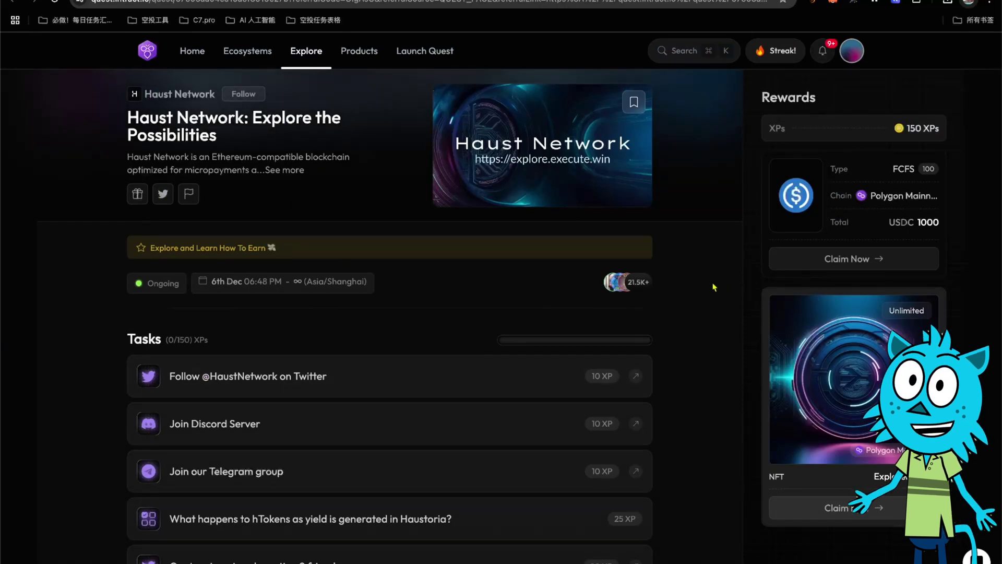
{"action": "scroll", "coordinate": [707, 342], "scroll_direction": "down", "scroll_amount": 10}
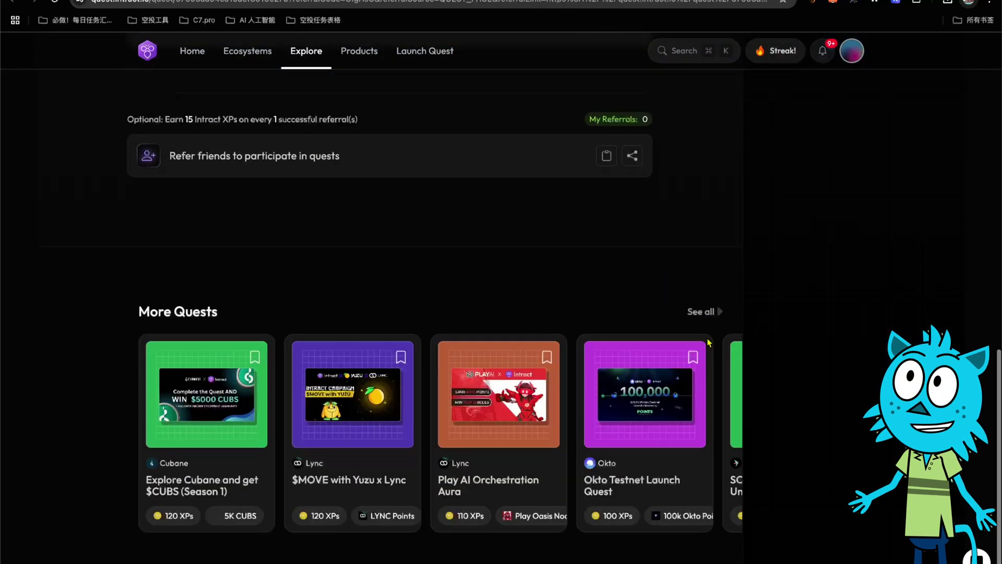
{"action": "scroll", "coordinate": [711, 339], "scroll_direction": "up", "scroll_amount": 10}
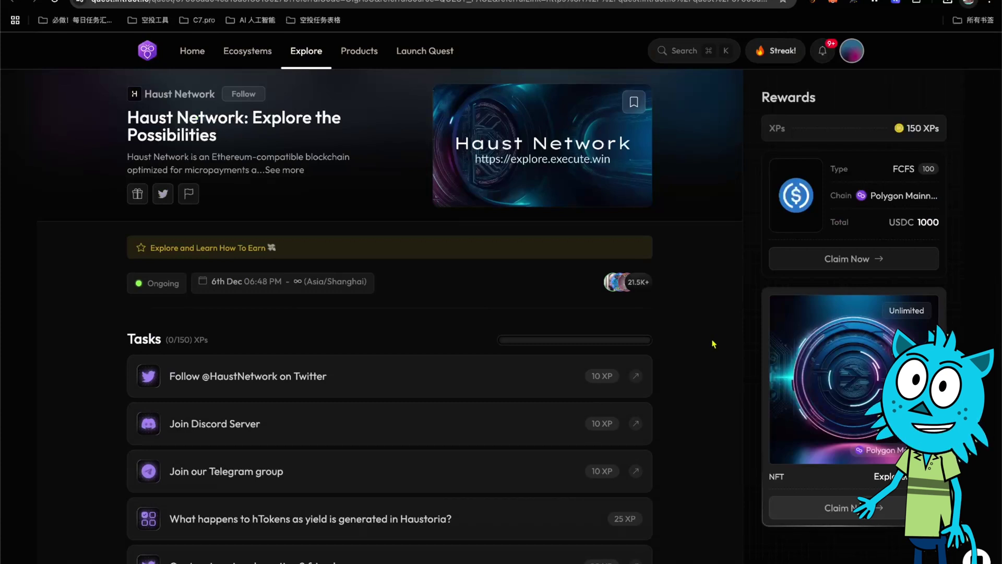